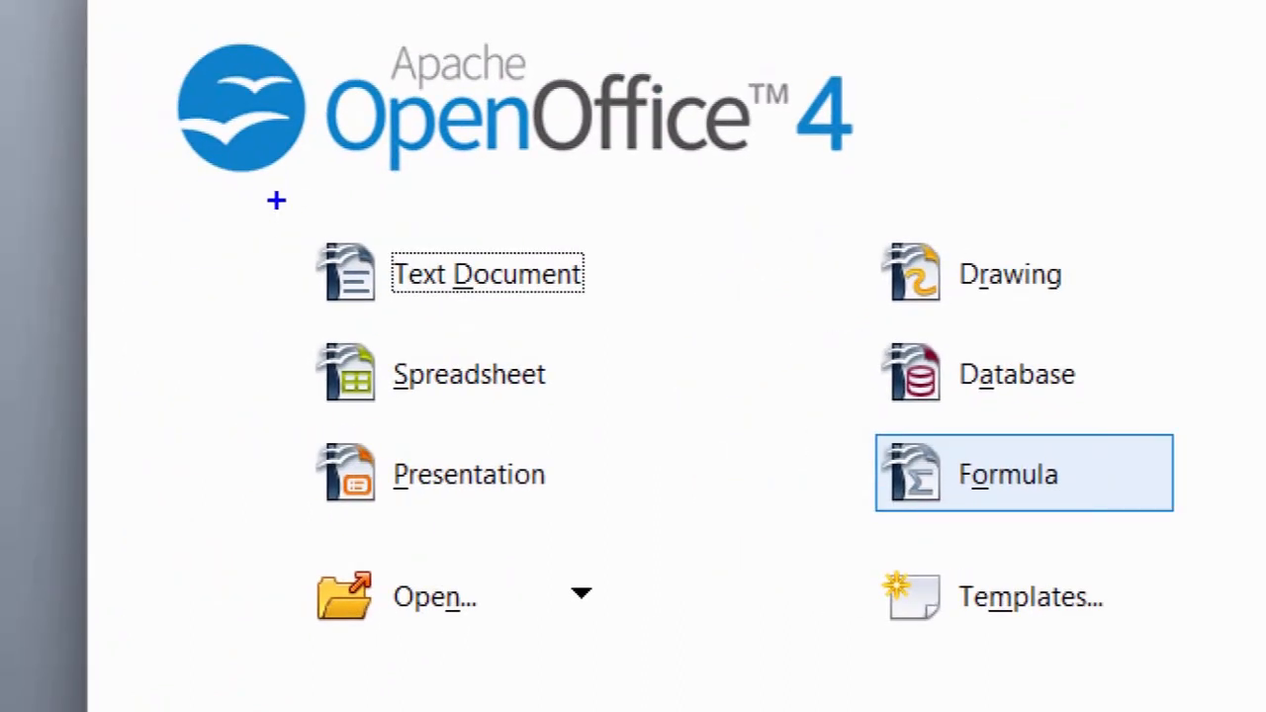
# Step: Create a new text document and maximize its window
pyautogui.moveTo(276, 201); pyautogui.dragTo(627, 328)
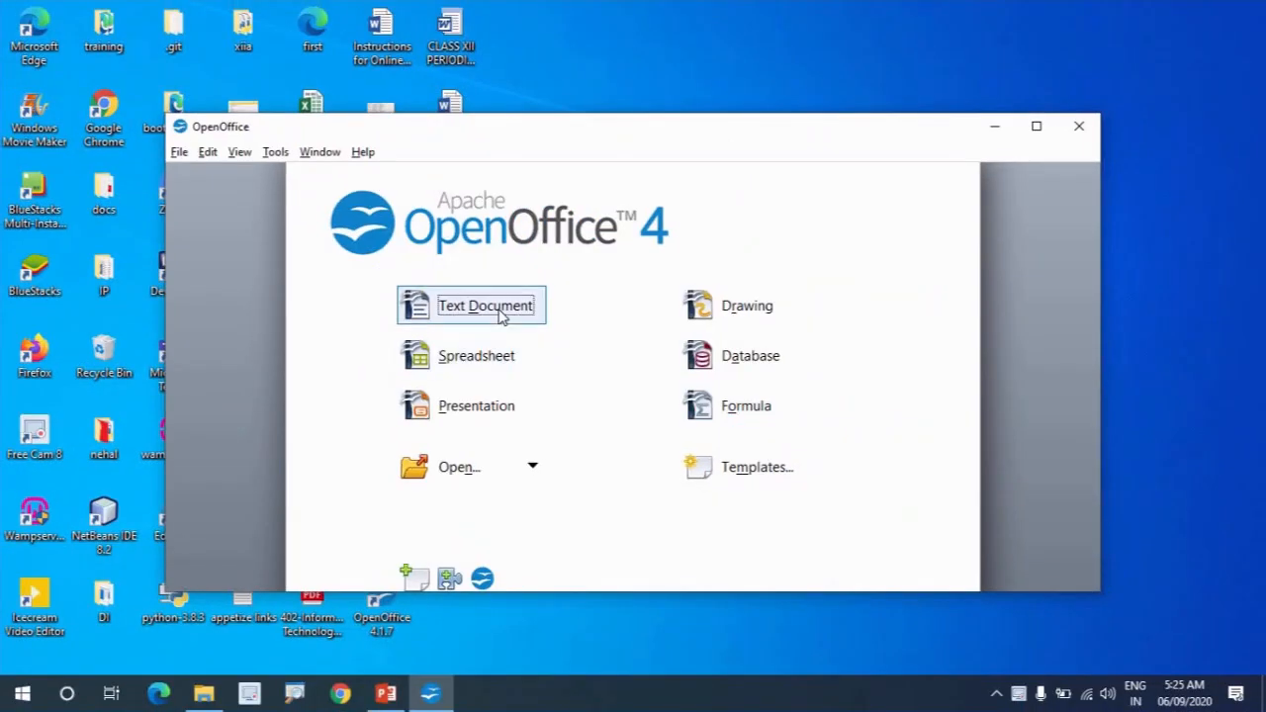
pyautogui.click(499, 312)
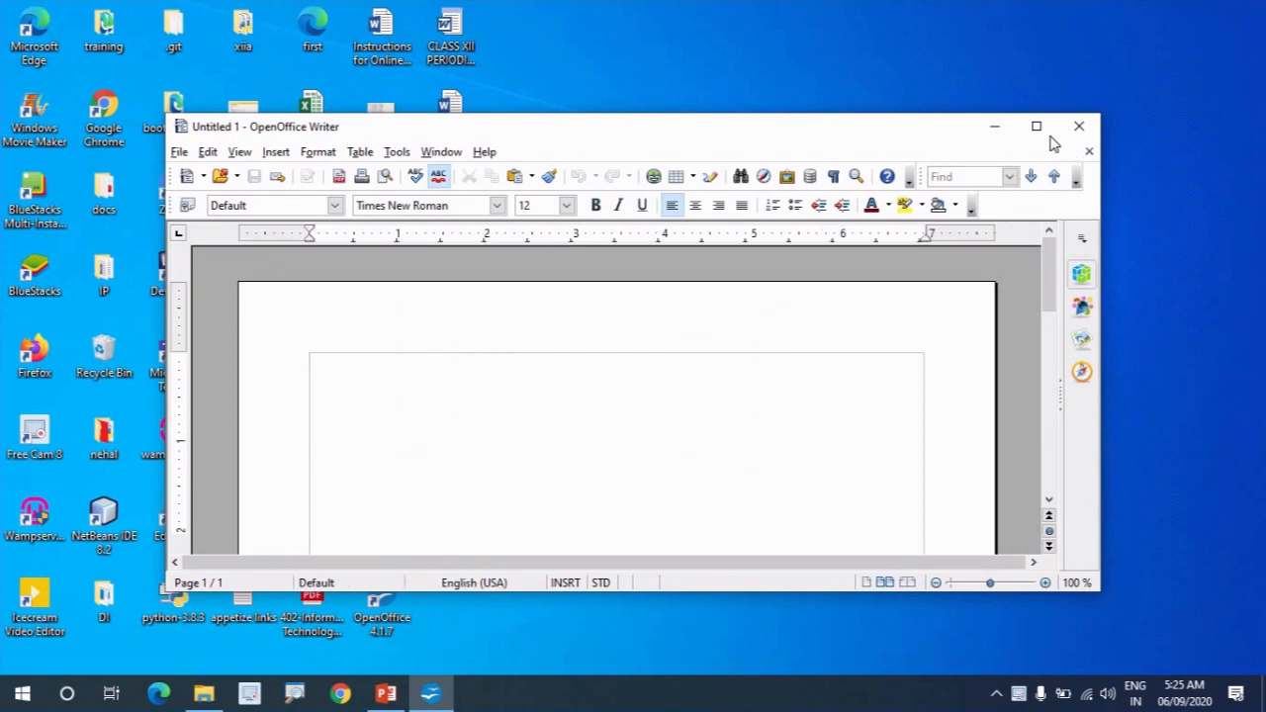
pyautogui.click(1036, 133)
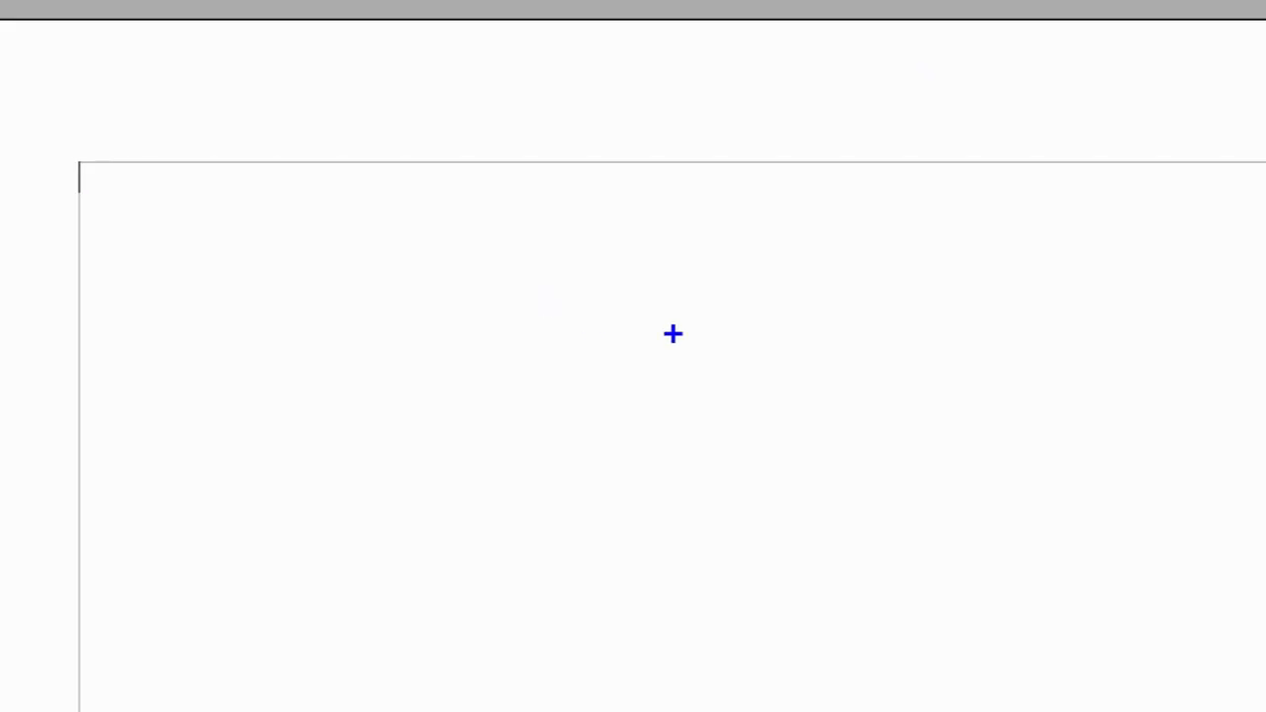
pyautogui.click(642, 317)
pyautogui.write('1')
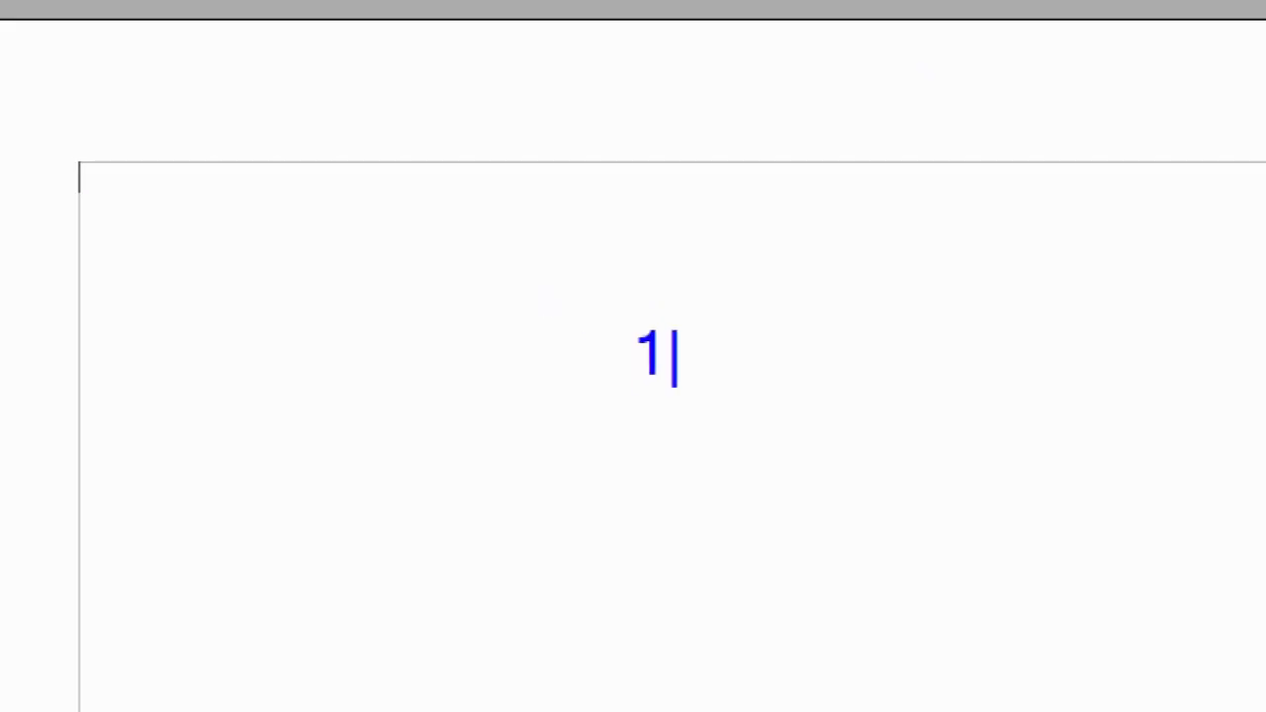
pyautogui.write('. using ')
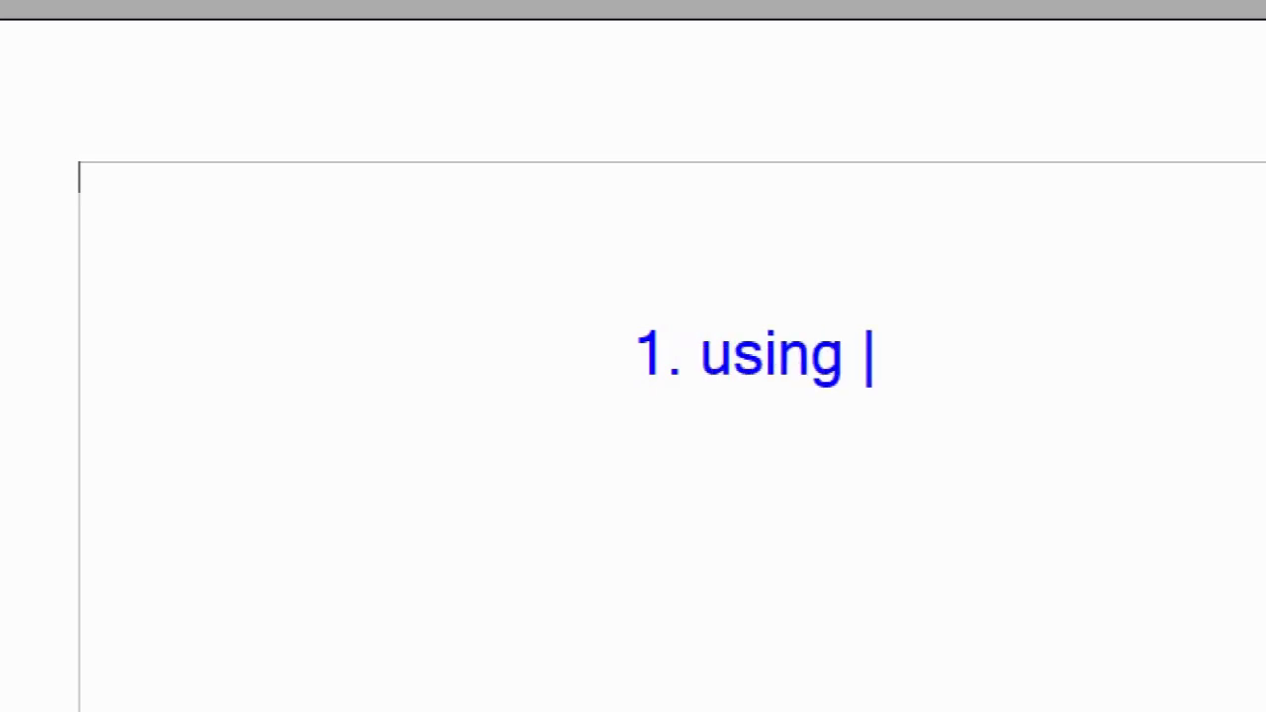
pyautogui.write('short uct')
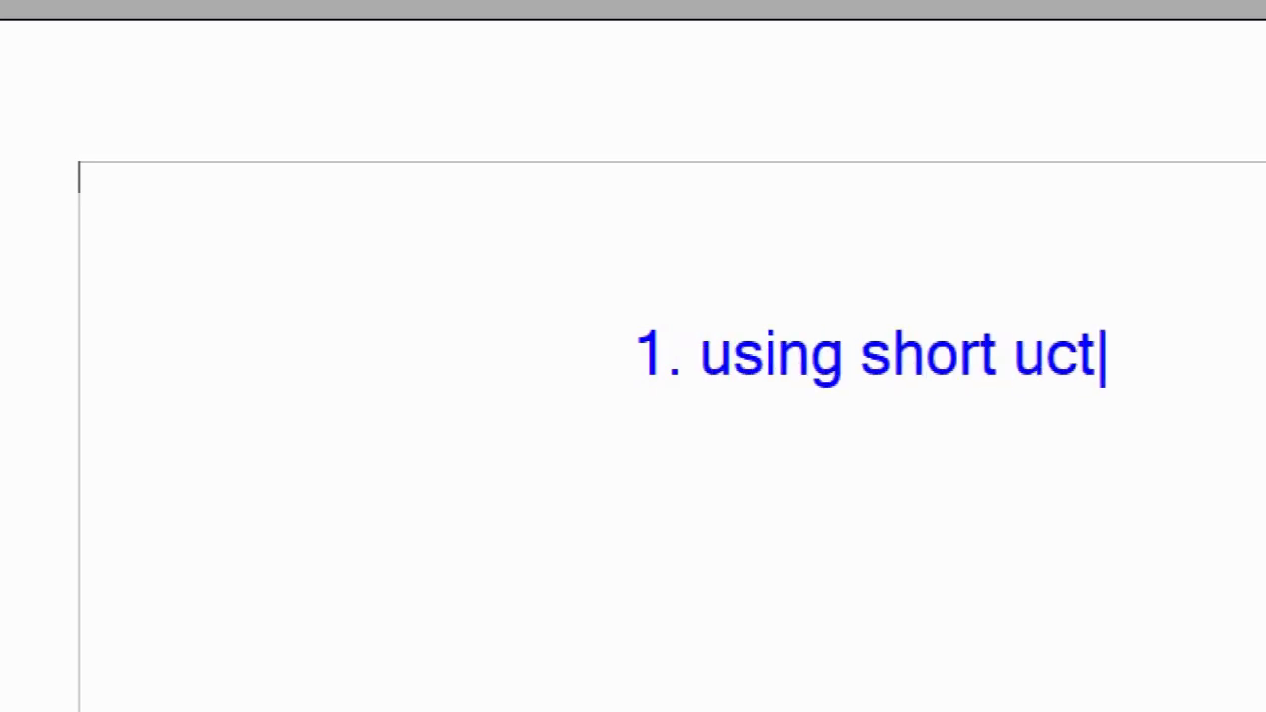
pyautogui.press('BackSpace')
pyautogui.press('BackSpace')
pyautogui.press('BackSpace')
pyautogui.press('BackSpace')
pyautogui.write('cut')
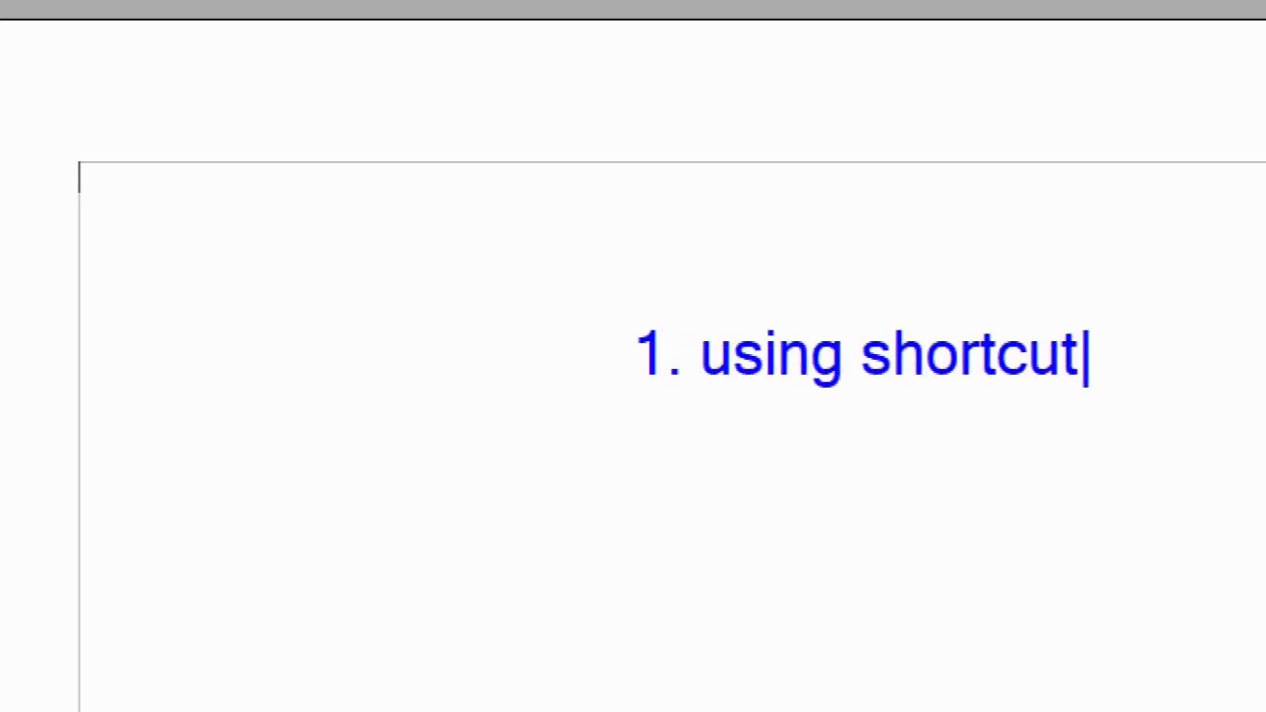
pyautogui.press('Return')
pyautogui.write('2')
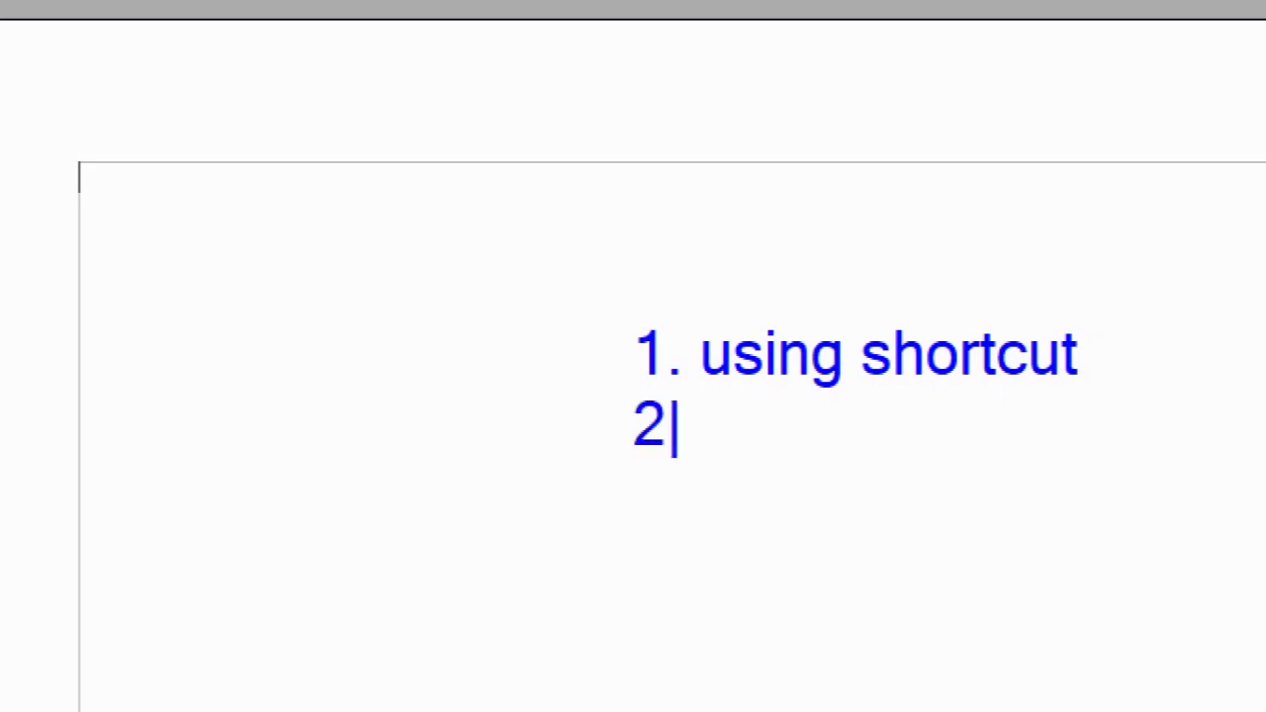
pyautogui.write('. using to')
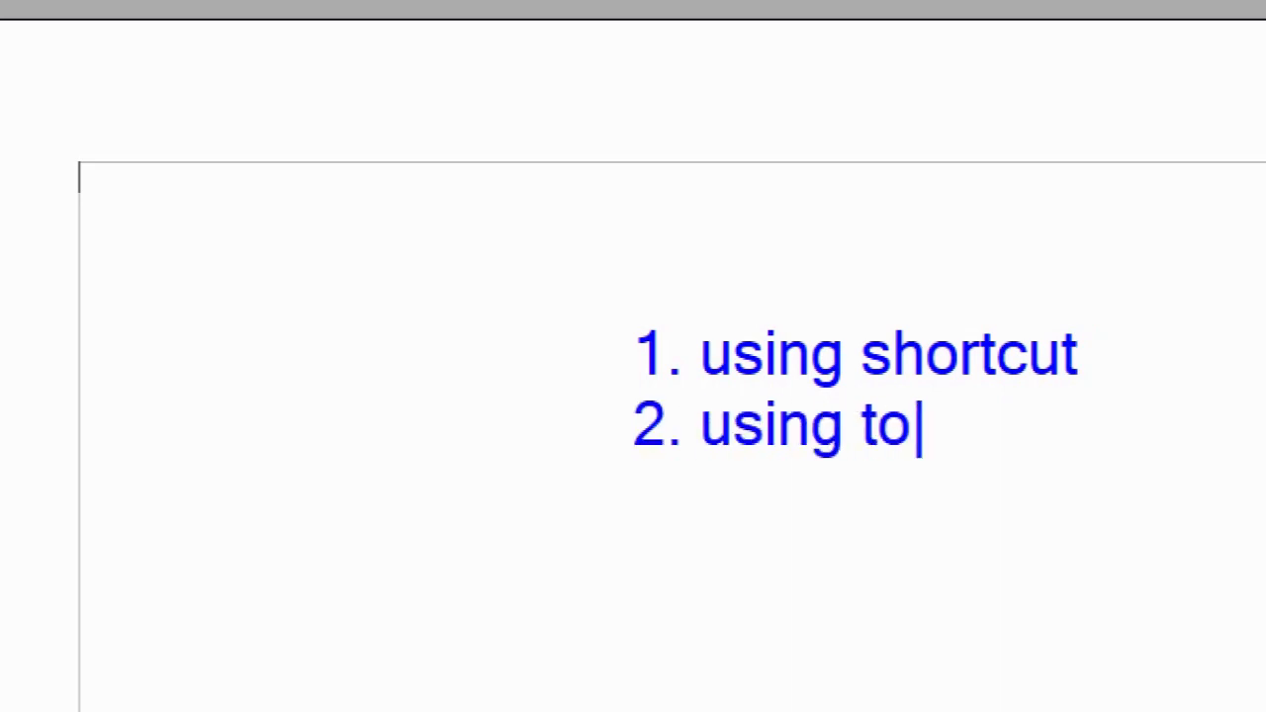
pyautogui.write('ols--')
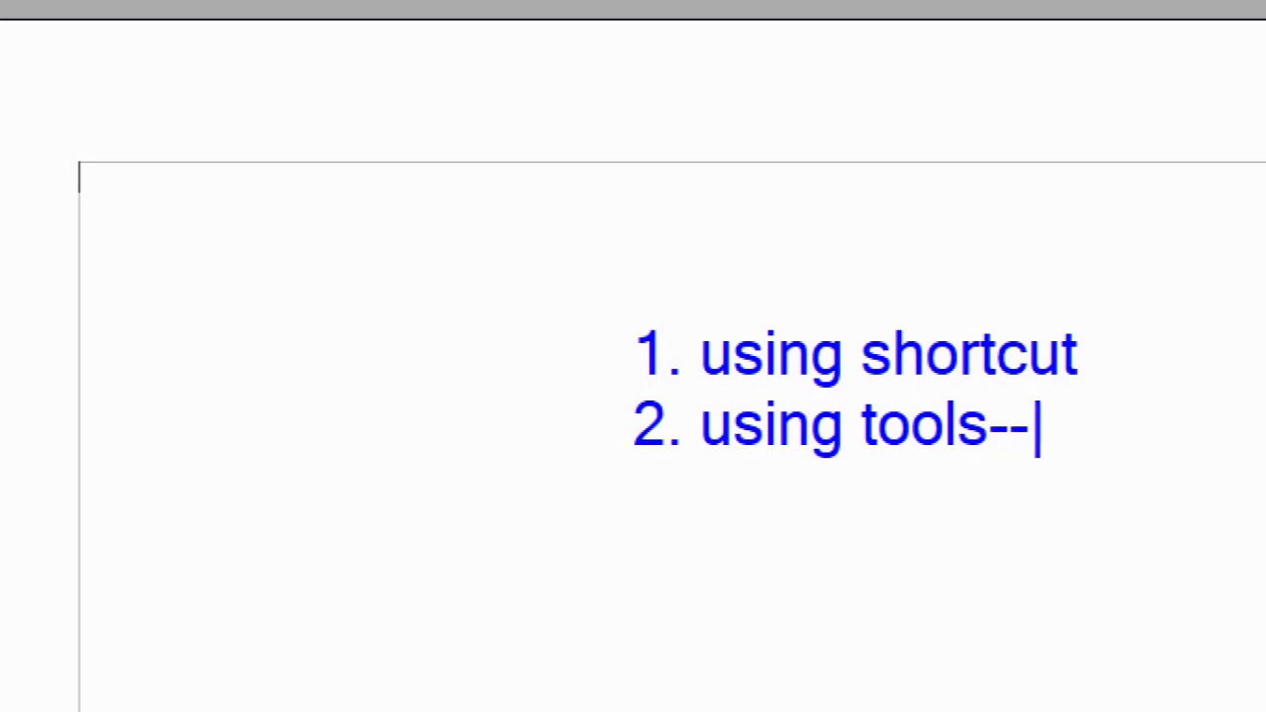
pyautogui.write('> galler')
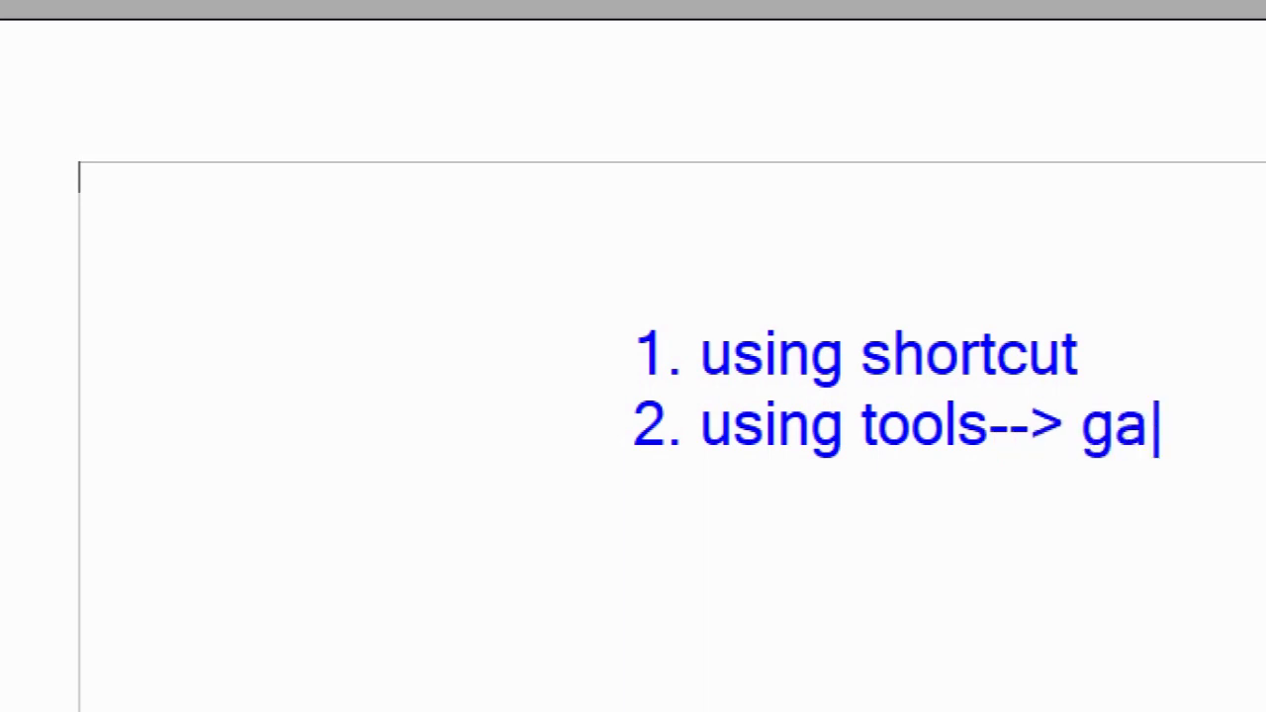
pyautogui.write('y')
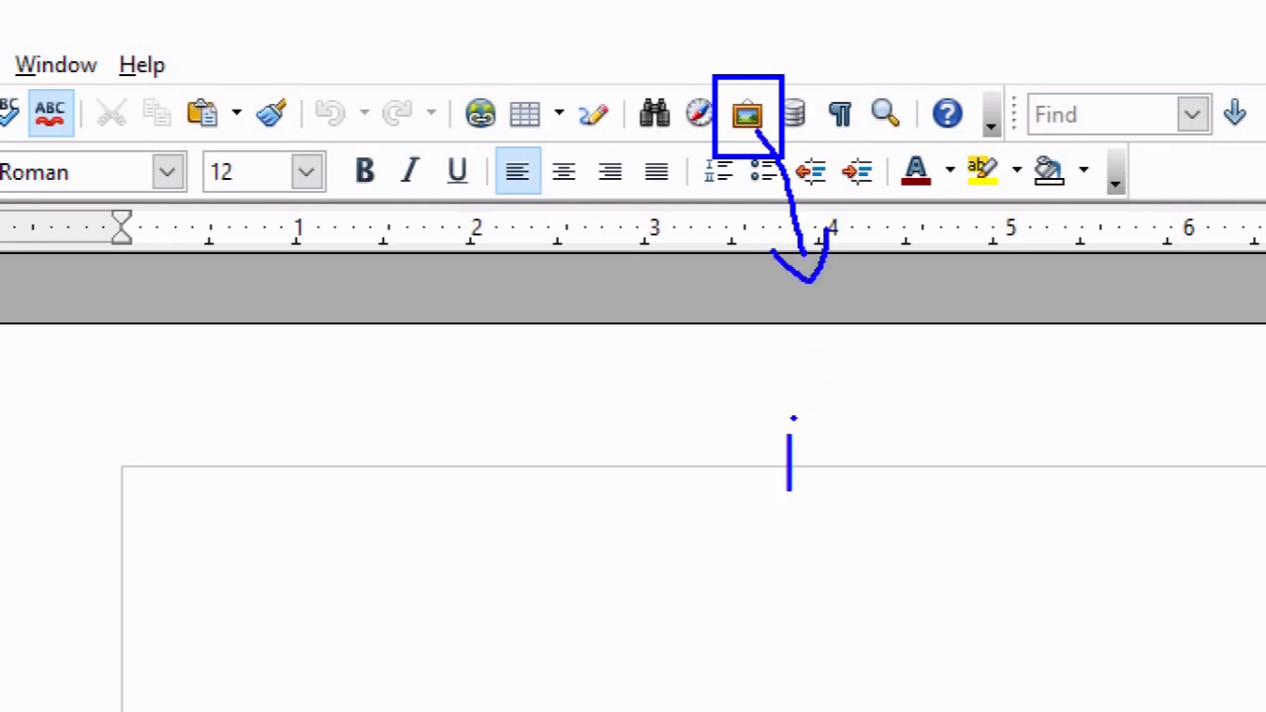
pyautogui.write('ooo galle')
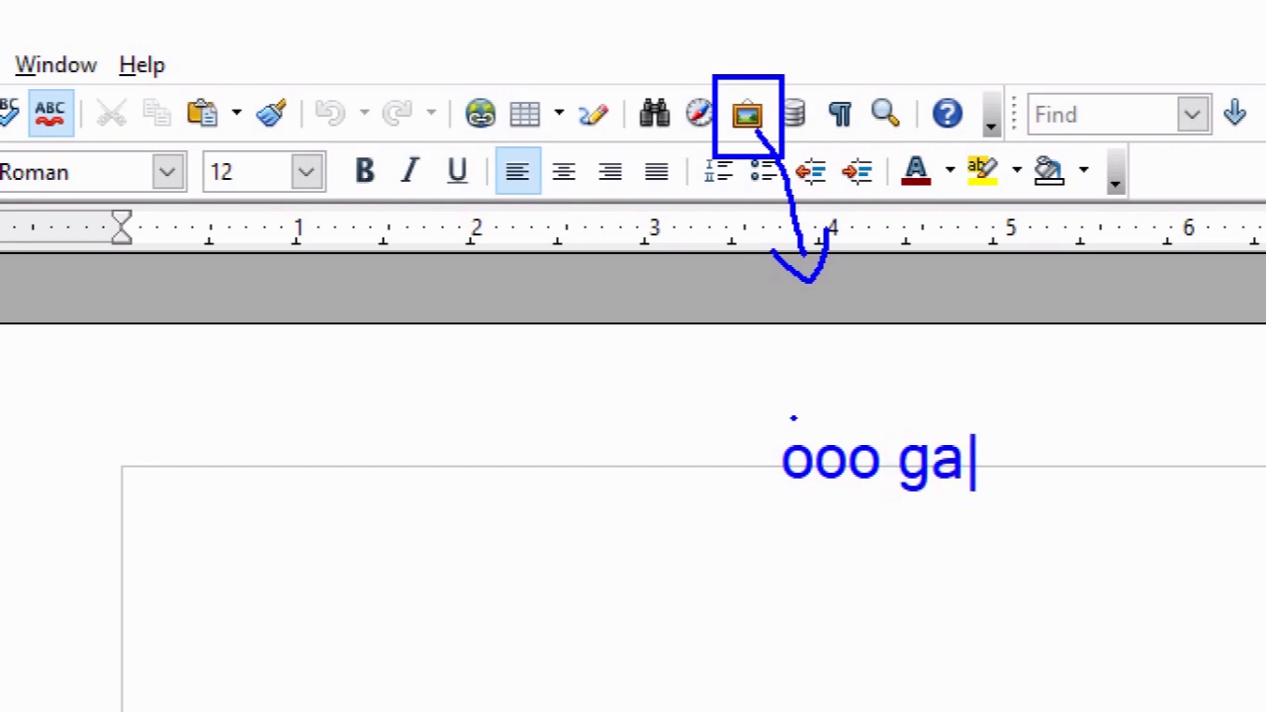
pyautogui.write('ry')
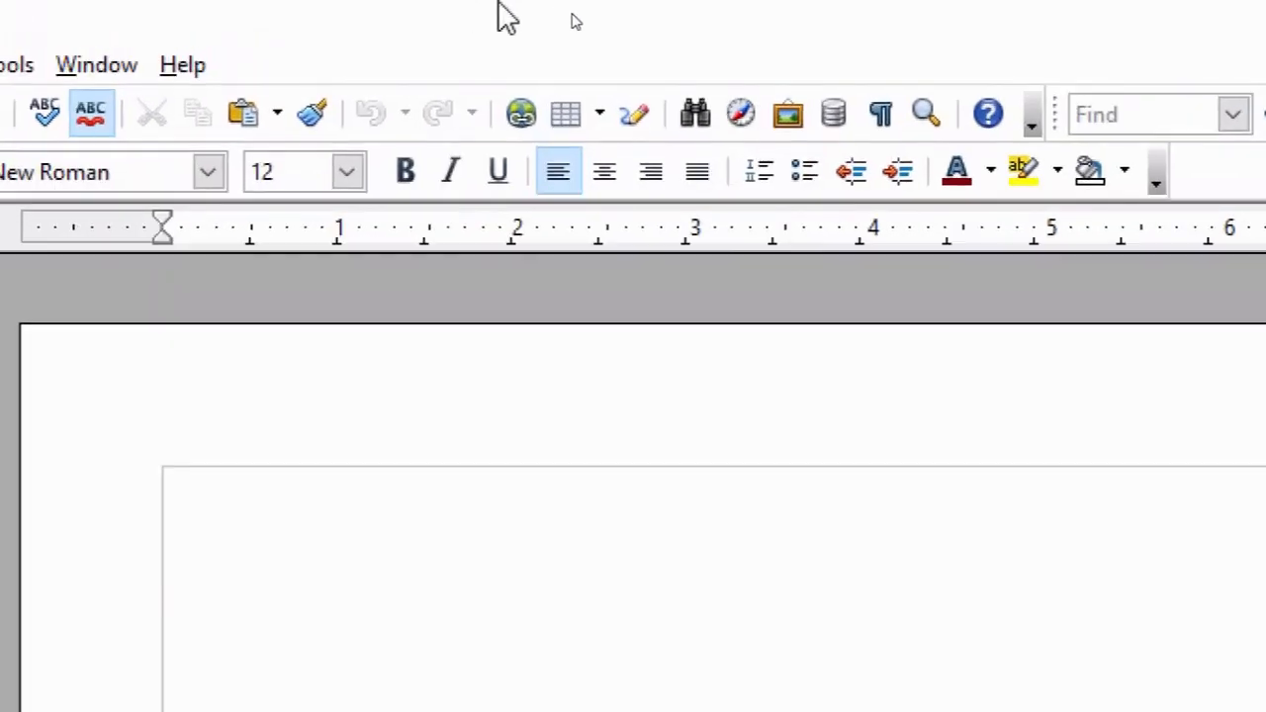
# Step: Open the Gallery, browse its themes and insert the black laptop picture from the Computers theme into the page
pyautogui.click(791, 115)
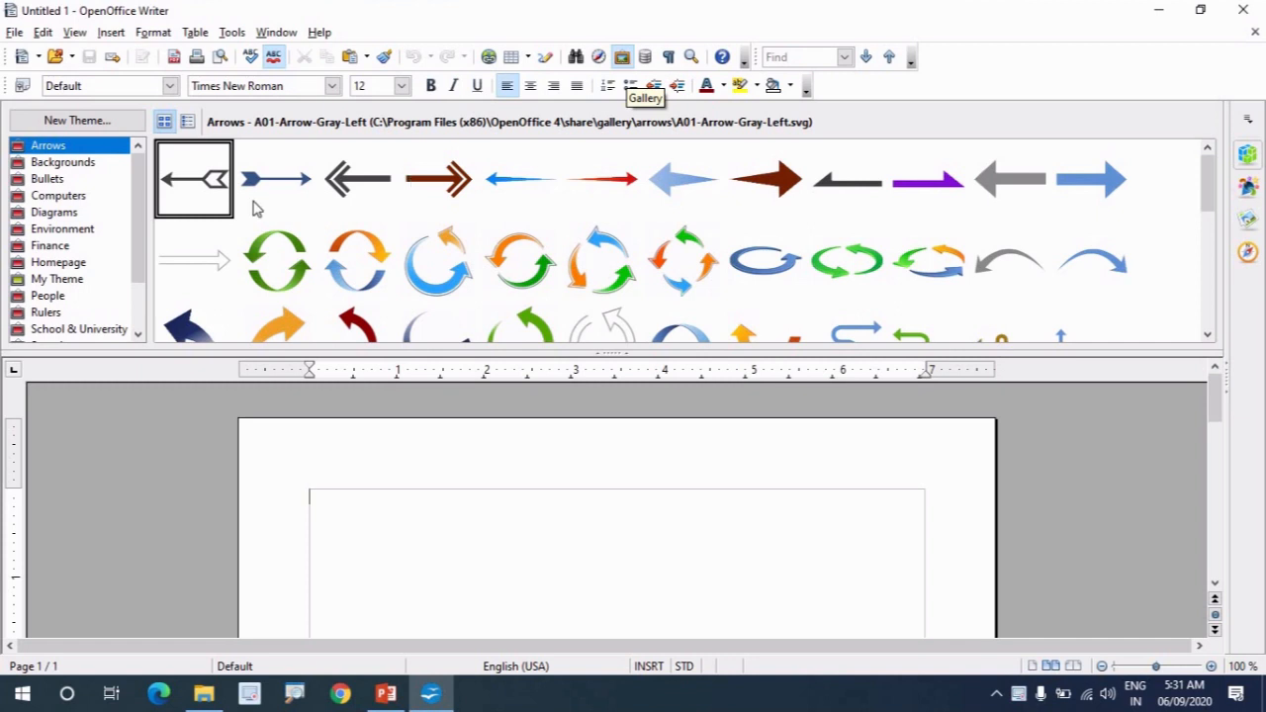
pyautogui.click(59, 196)
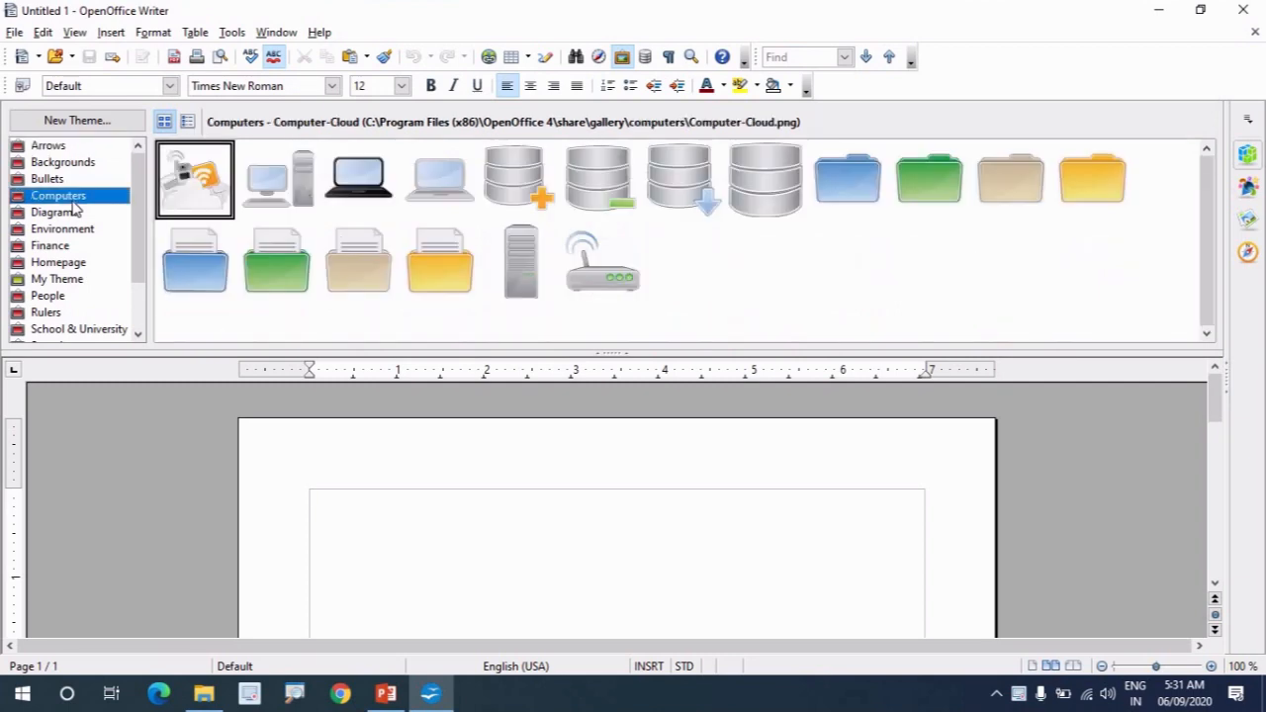
pyautogui.click(45, 297)
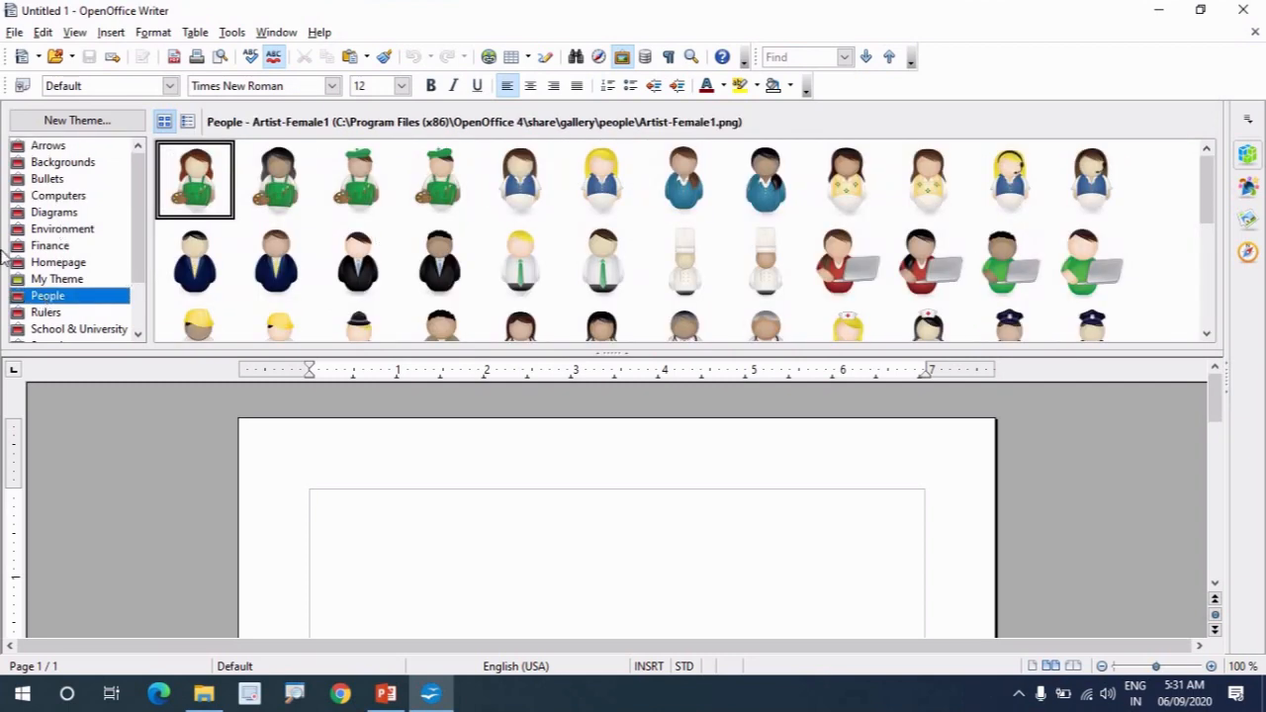
pyautogui.click(60, 196)
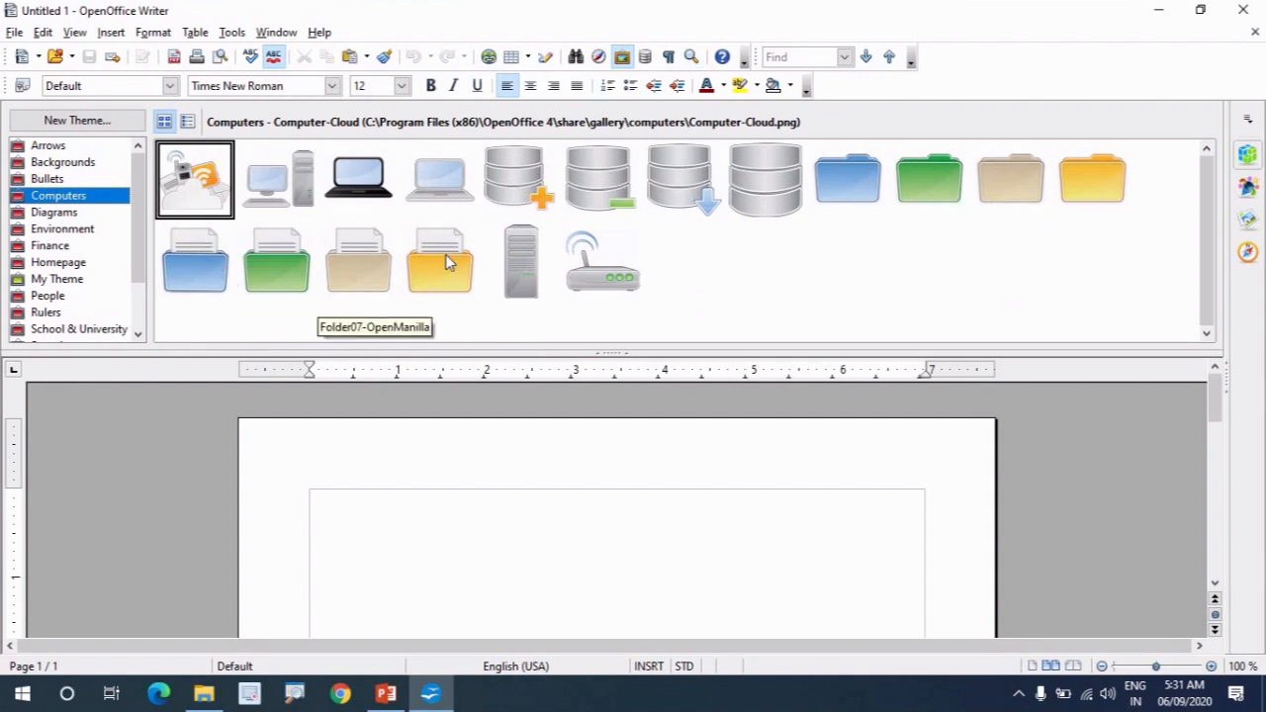
pyautogui.click(362, 188)
pyautogui.moveTo(366, 195); pyautogui.dragTo(579, 554)
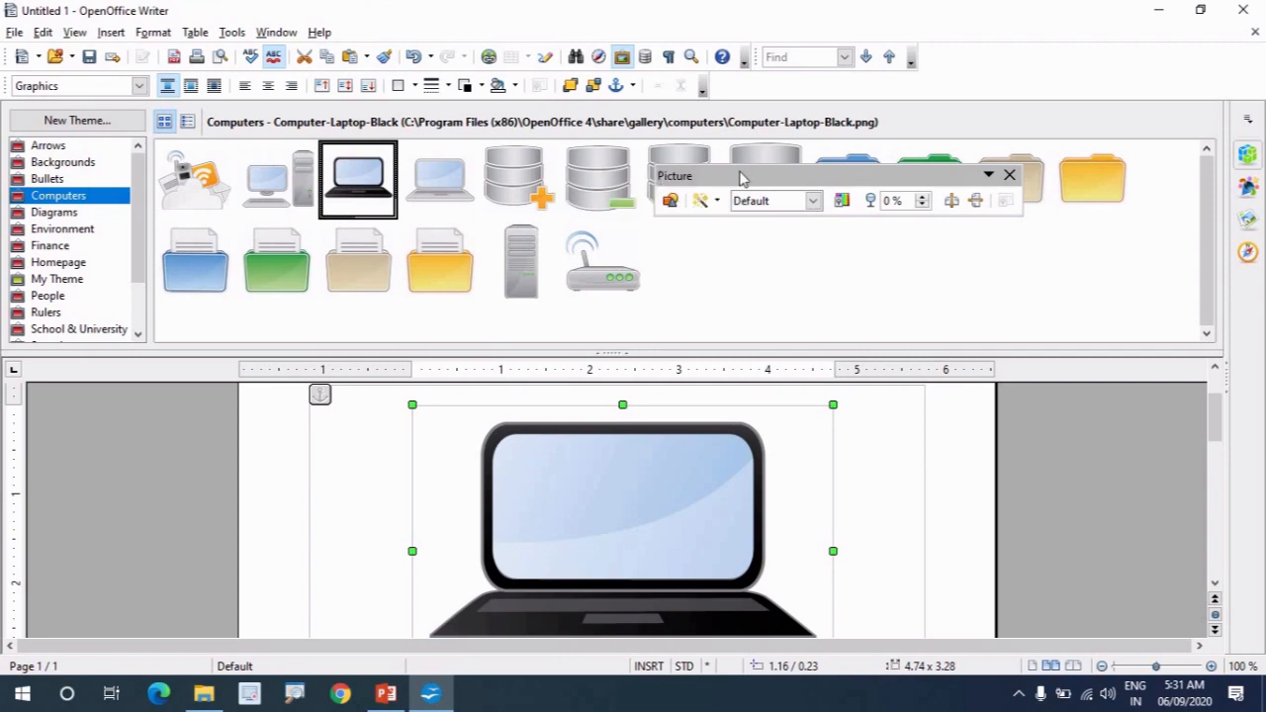
# Step: Move the floating Picture toolbar off the Gallery, then collapse the Gallery pane and close it
pyautogui.moveTo(741, 173); pyautogui.dragTo(806, 442)
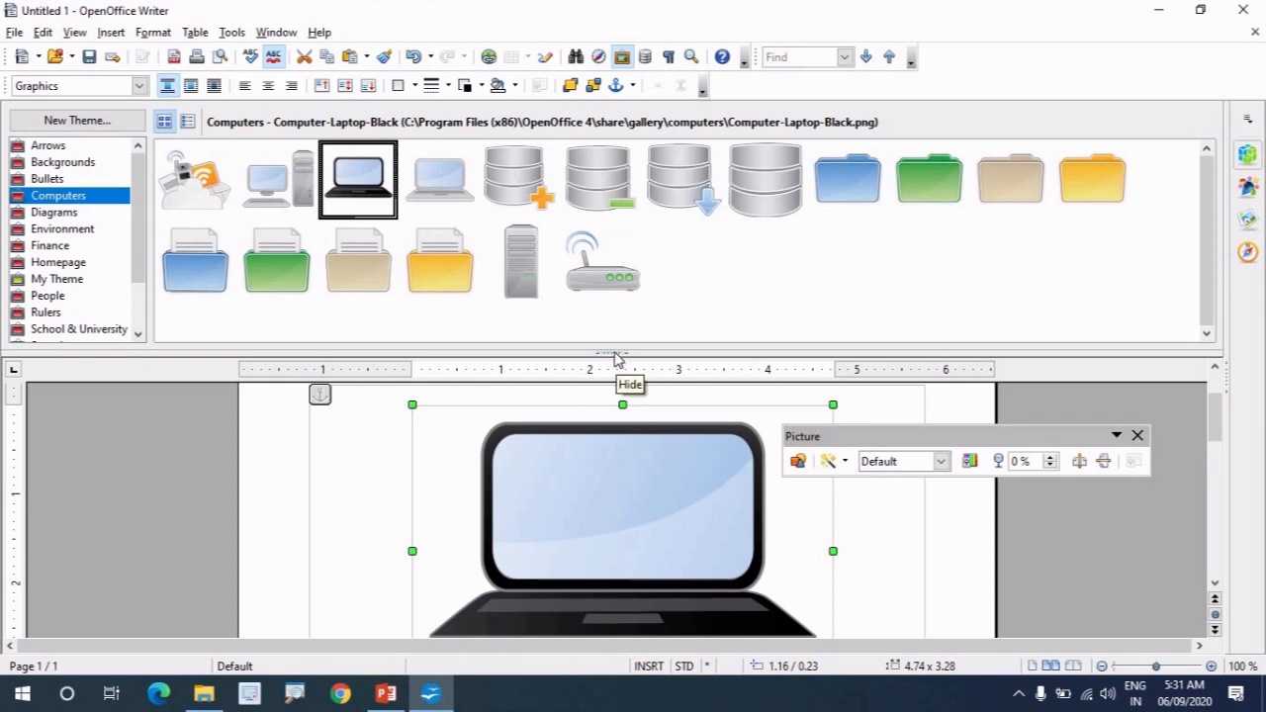
pyautogui.moveTo(614, 358); pyautogui.dragTo(601, 114)
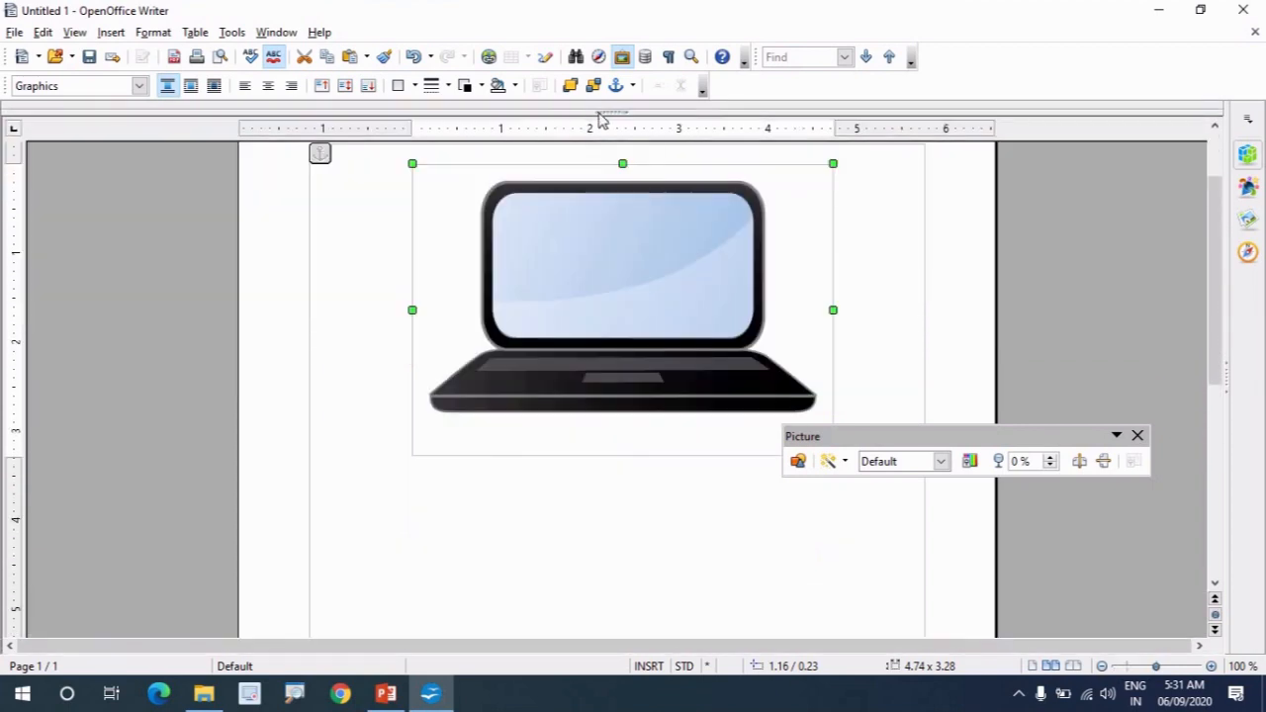
pyautogui.click(622, 57)
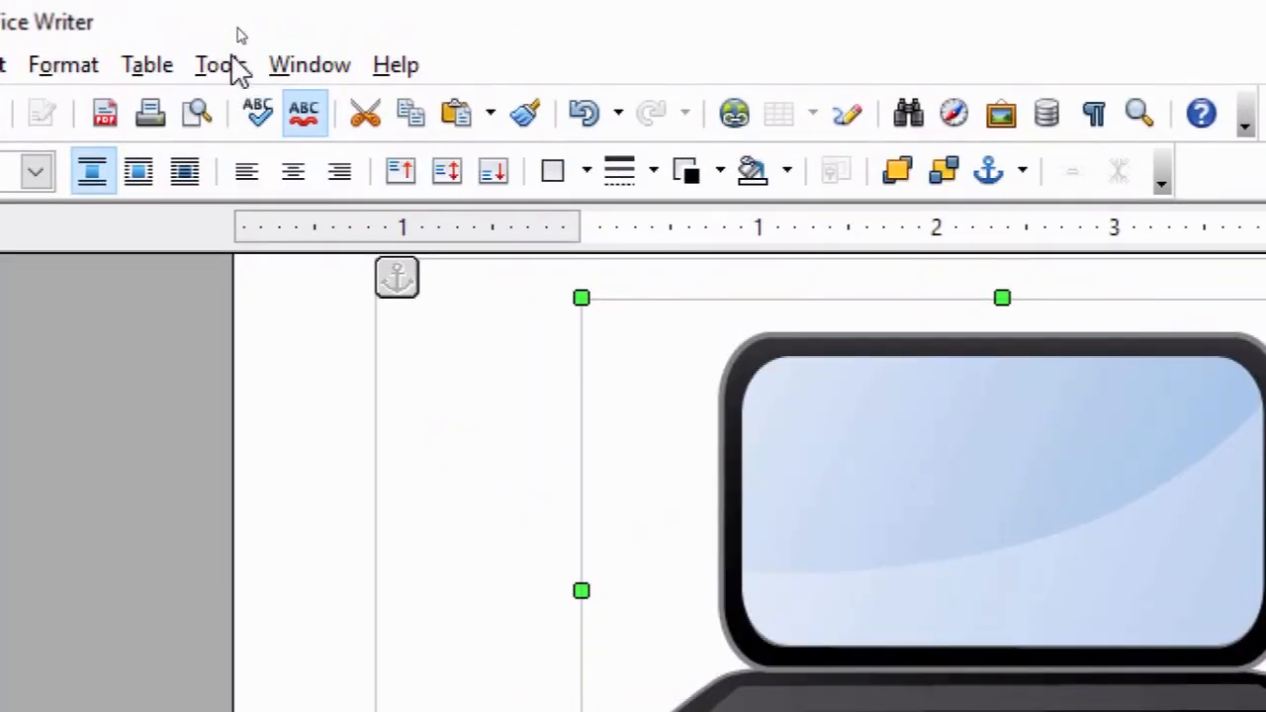
# Step: Reopen the Gallery, enlarge its pane and insert the bee picture EndangeredAnimals2 from the Environment theme into the page
pyautogui.click(237, 32)
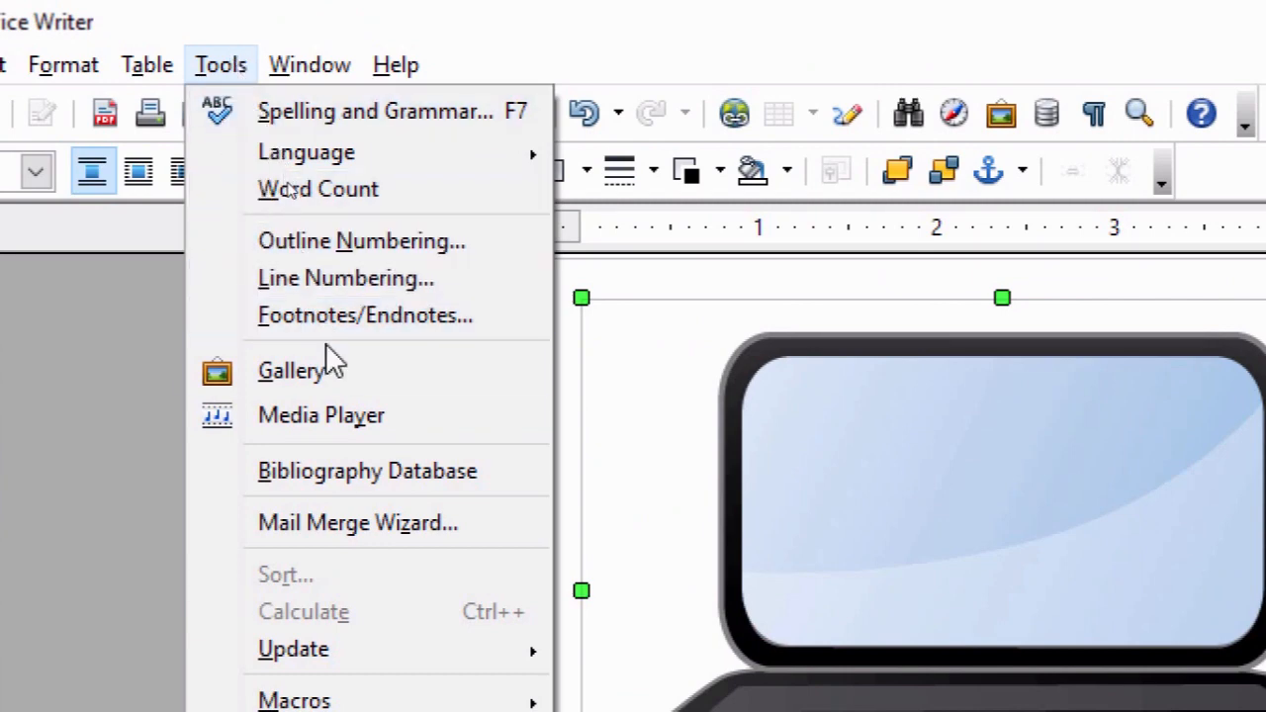
pyautogui.click(333, 369)
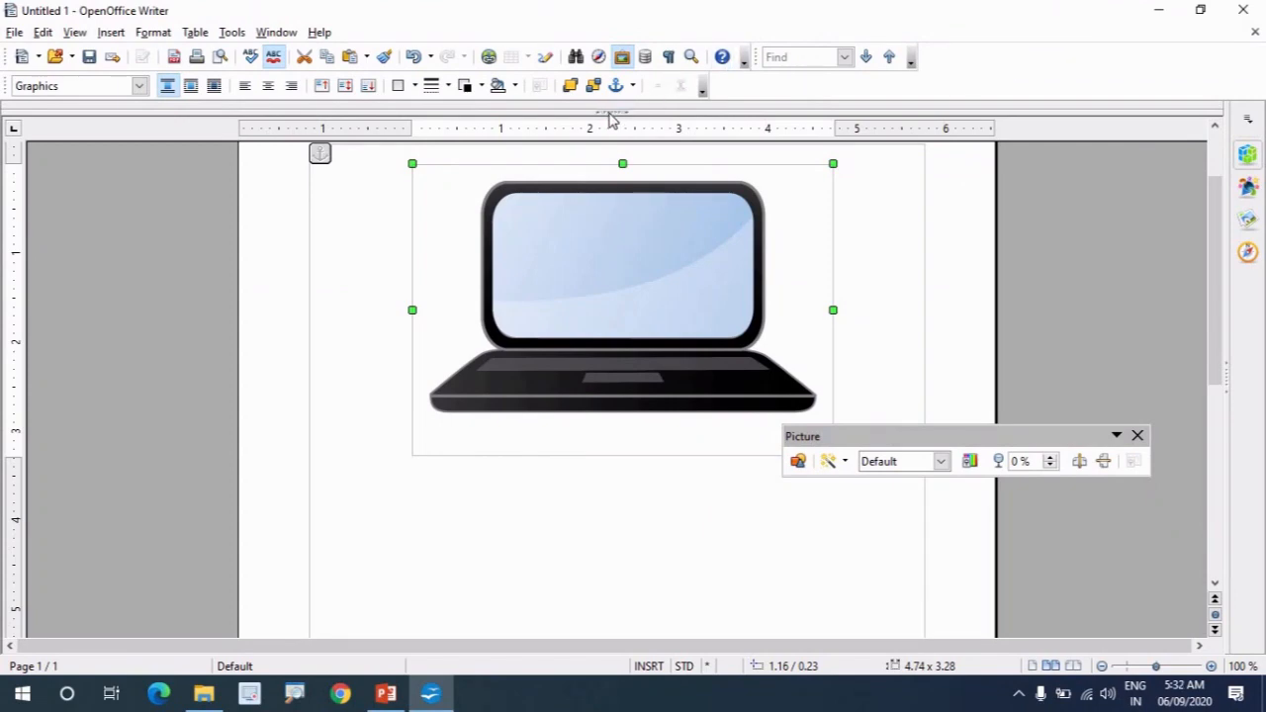
pyautogui.moveTo(610, 113); pyautogui.dragTo(666, 354)
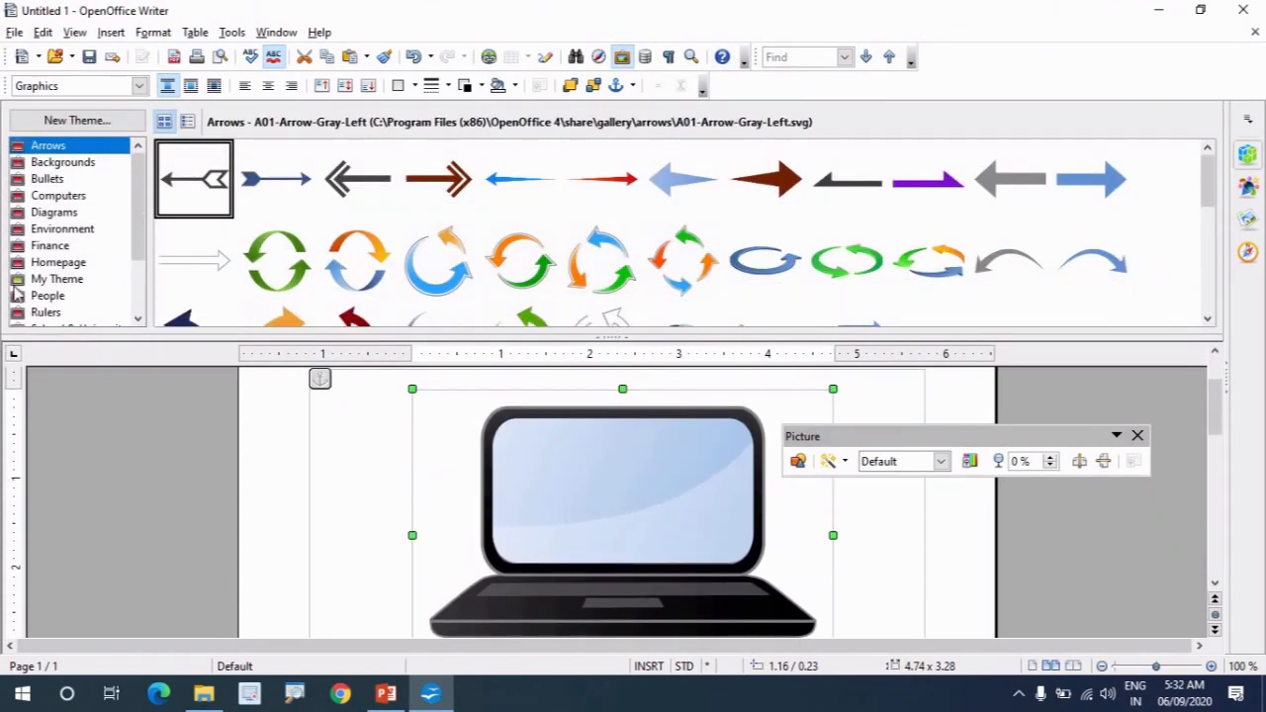
pyautogui.click(57, 214)
pyautogui.click(62, 230)
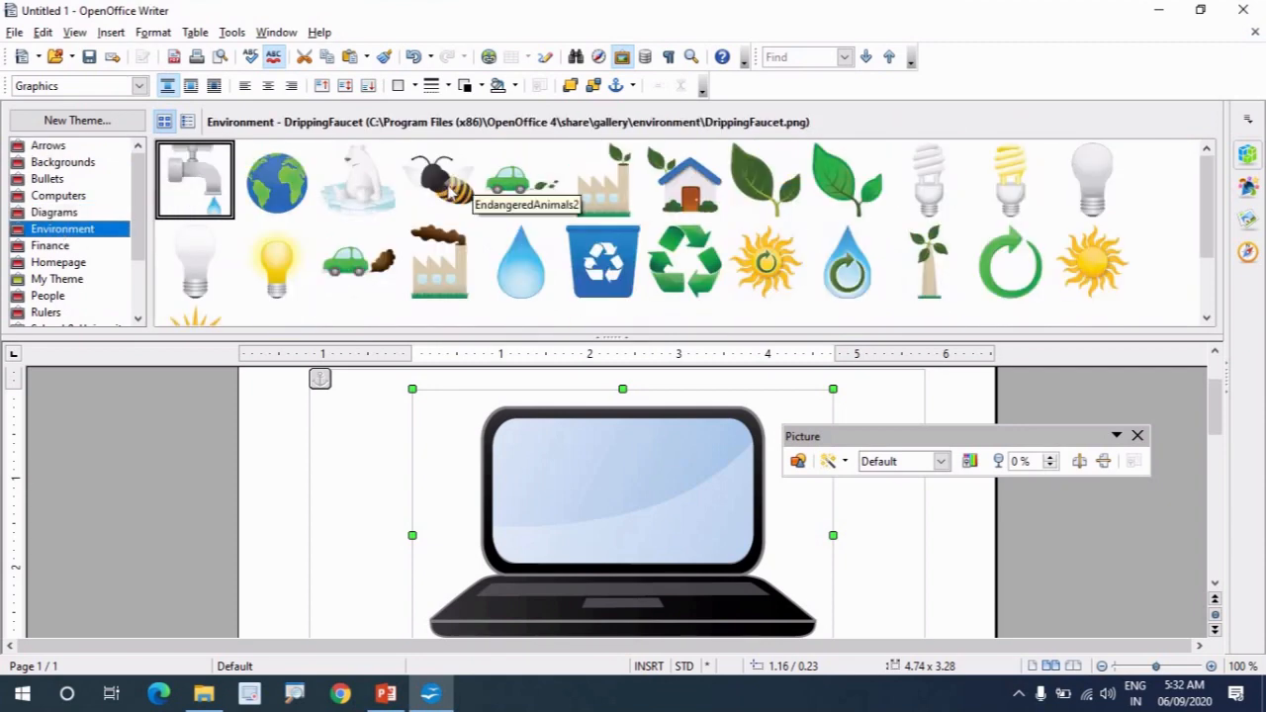
pyautogui.moveTo(443, 190); pyautogui.dragTo(885, 557)
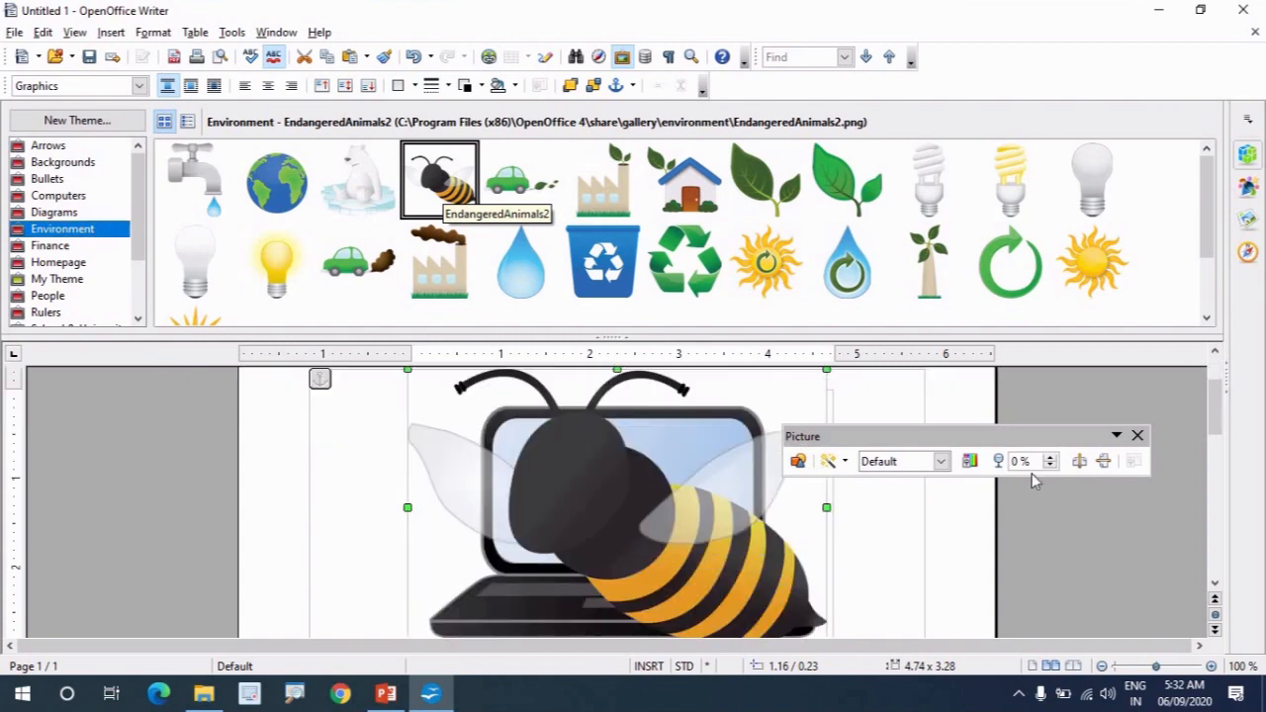
# Step: Shrink the Gallery pane, move the bee picture directly below the laptop picture and deselect it
pyautogui.moveTo(1216, 400); pyautogui.dragTo(1219, 428)
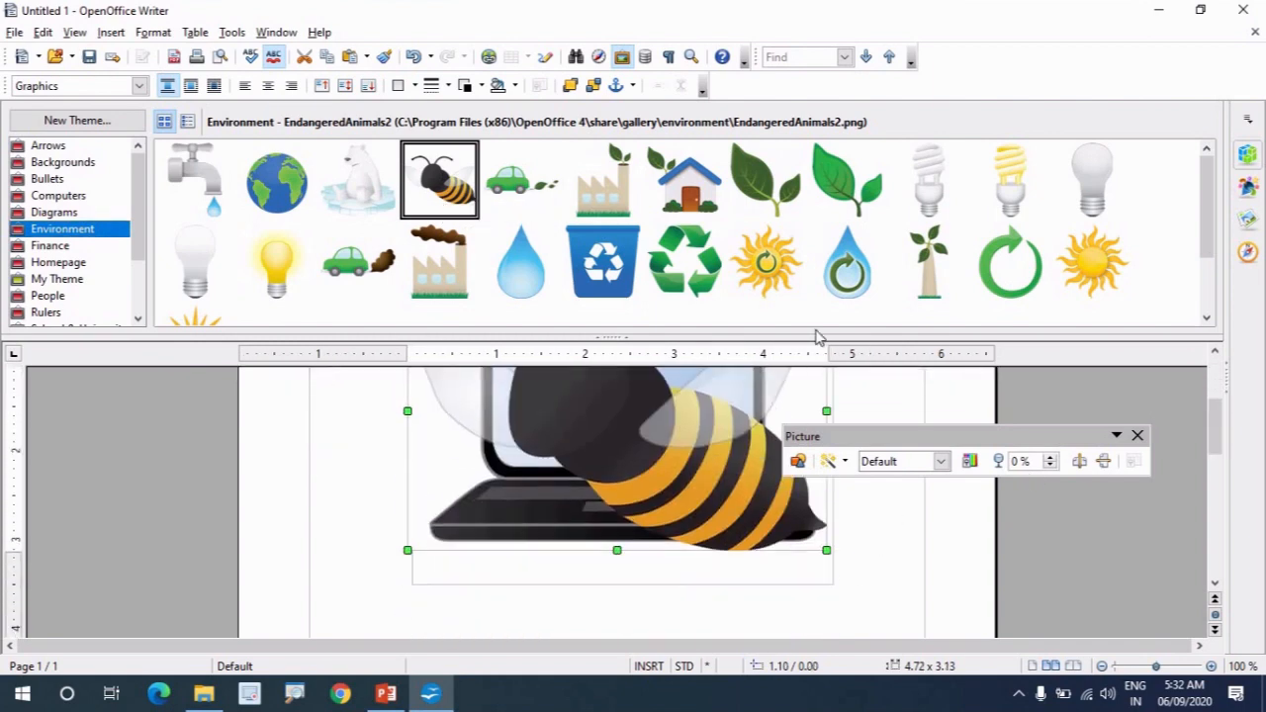
pyautogui.moveTo(606, 334); pyautogui.dragTo(594, 129)
pyautogui.moveTo(653, 303); pyautogui.dragTo(667, 568)
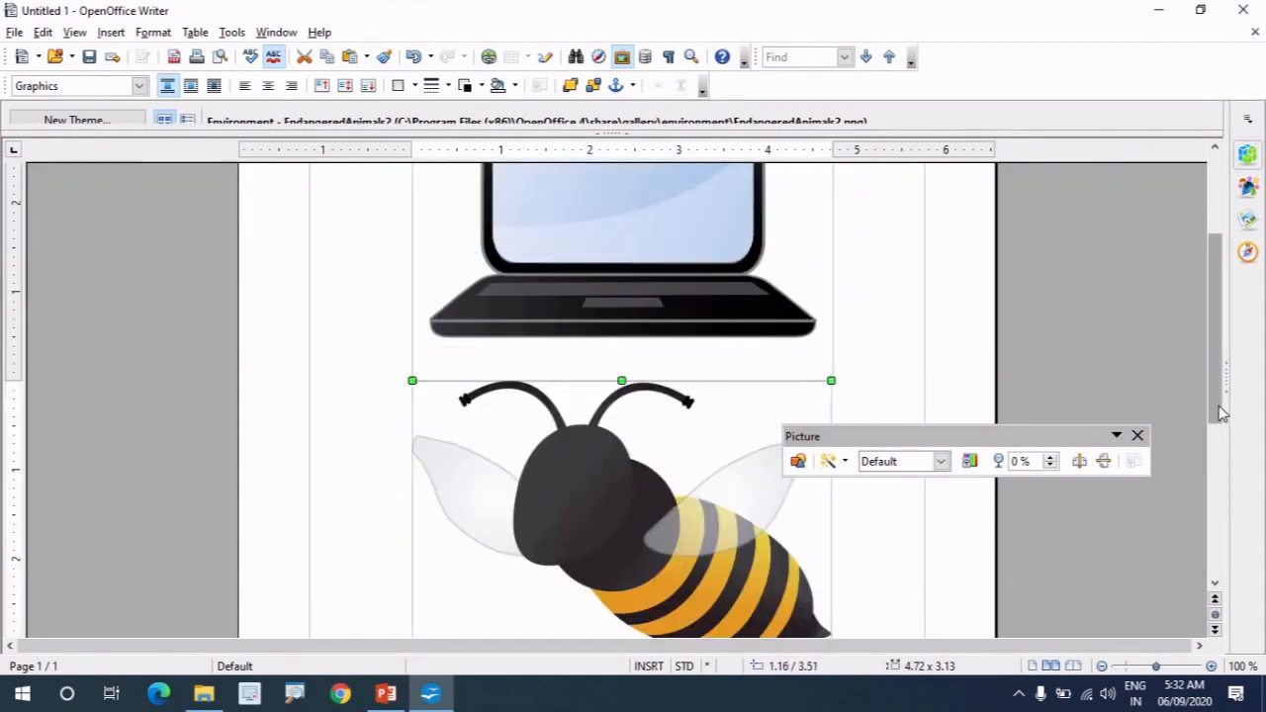
pyautogui.scroll(-3, 1225, 423)
pyautogui.scroll(7, 825, 582)
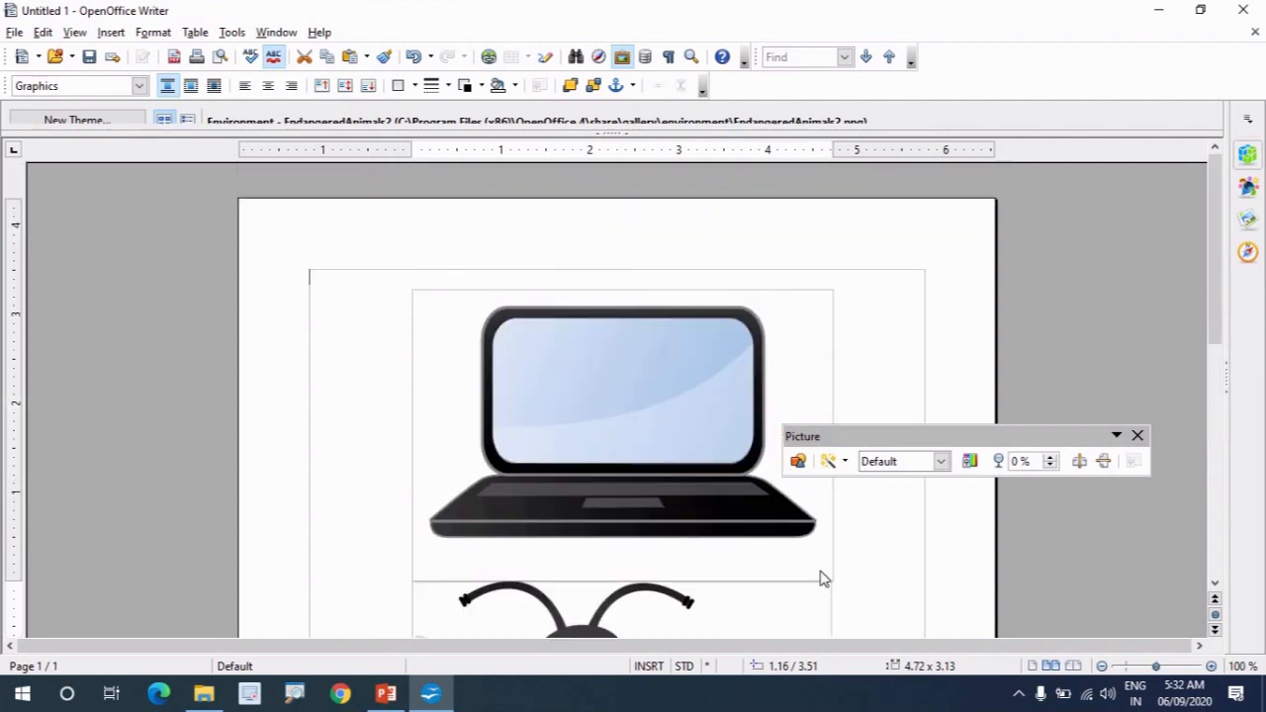
pyautogui.click(823, 577)
# Step: Scale the bee picture down to about 1.54 × 1.18, place it below the laptop near the left margin and deselect it
pyautogui.scroll(-7, 1187, 475)
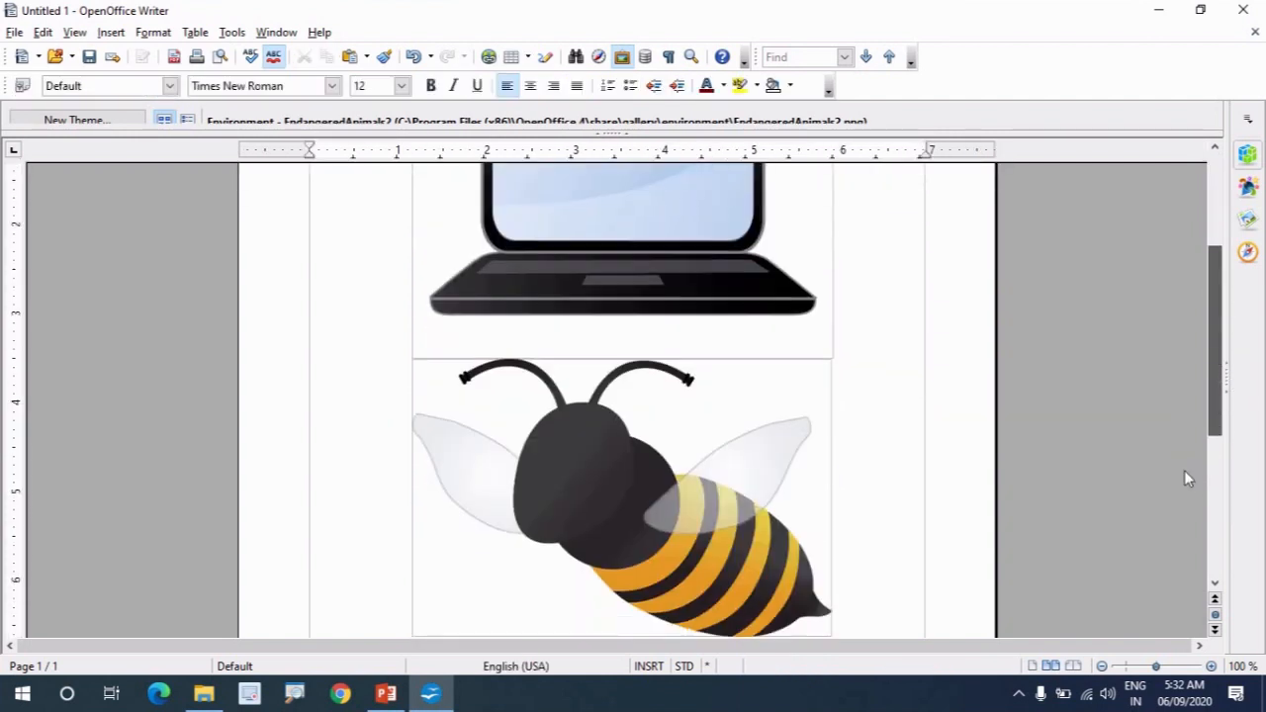
pyautogui.scroll(7, 874, 501)
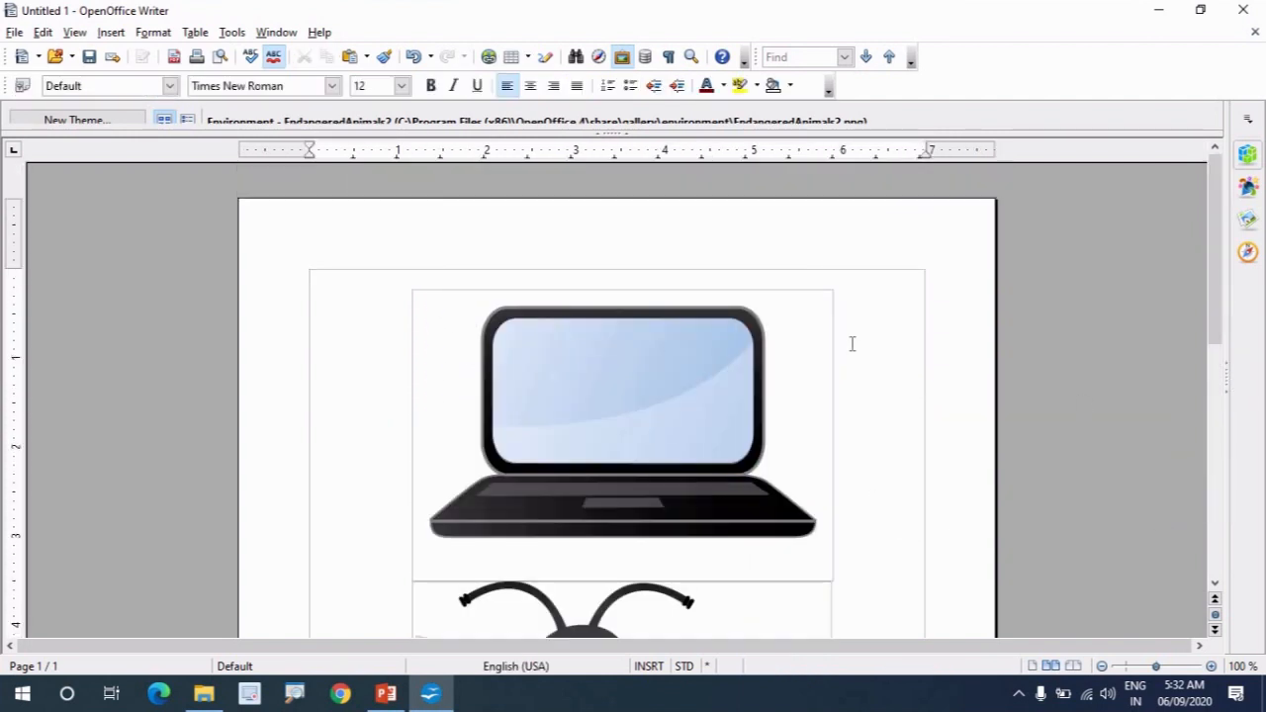
pyautogui.moveTo(1214, 254); pyautogui.dragTo(1214, 396)
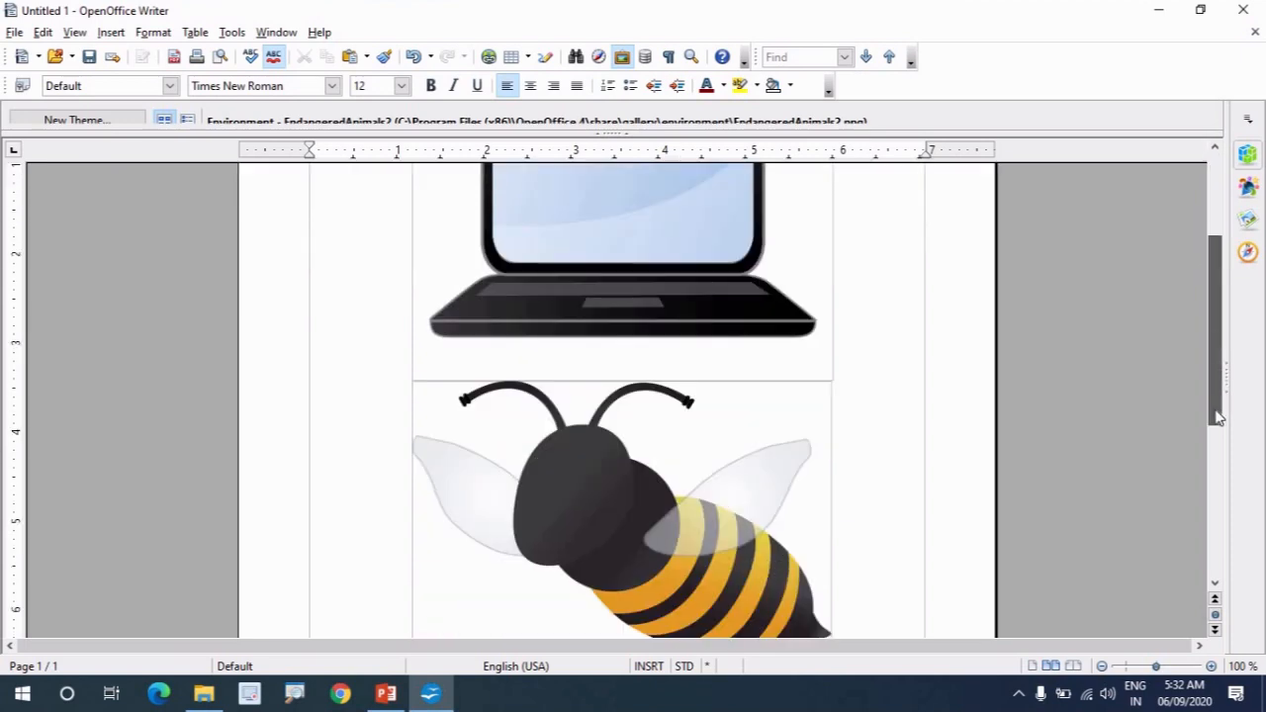
pyautogui.click(750, 364)
pyautogui.moveTo(831, 495); pyautogui.dragTo(467, 359)
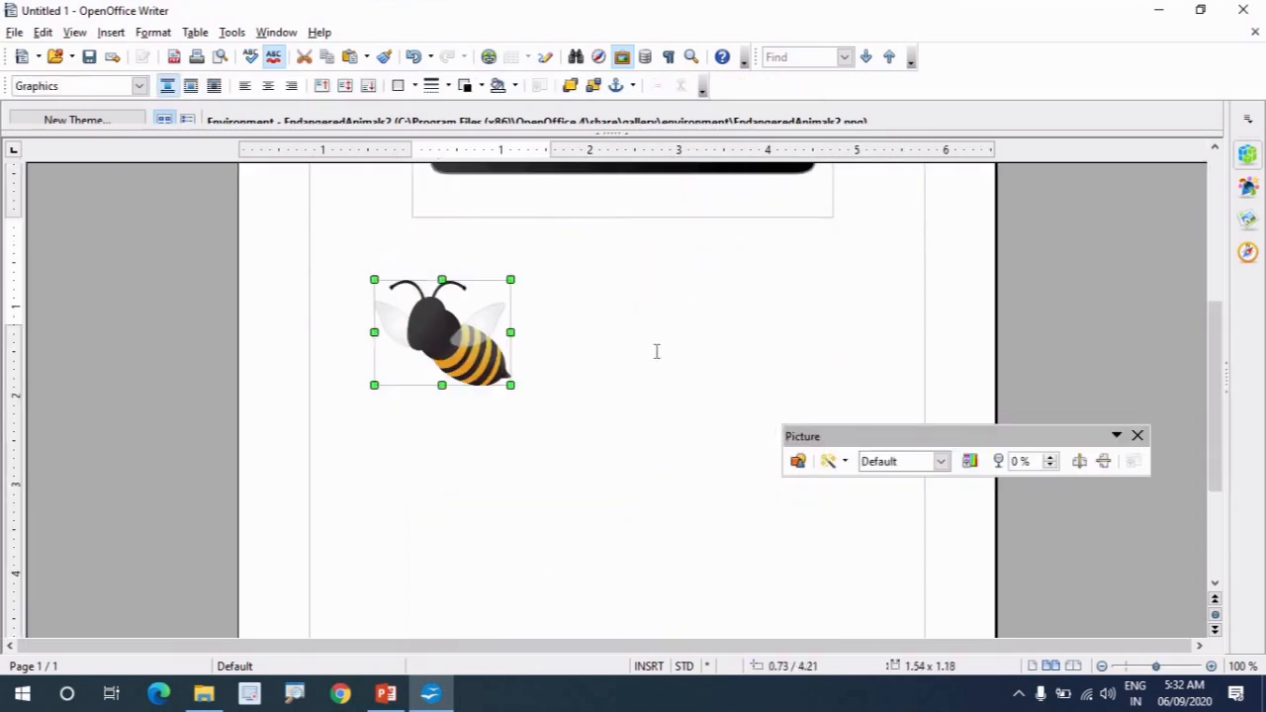
pyautogui.scroll(7, 654, 359)
pyautogui.press('Escape')
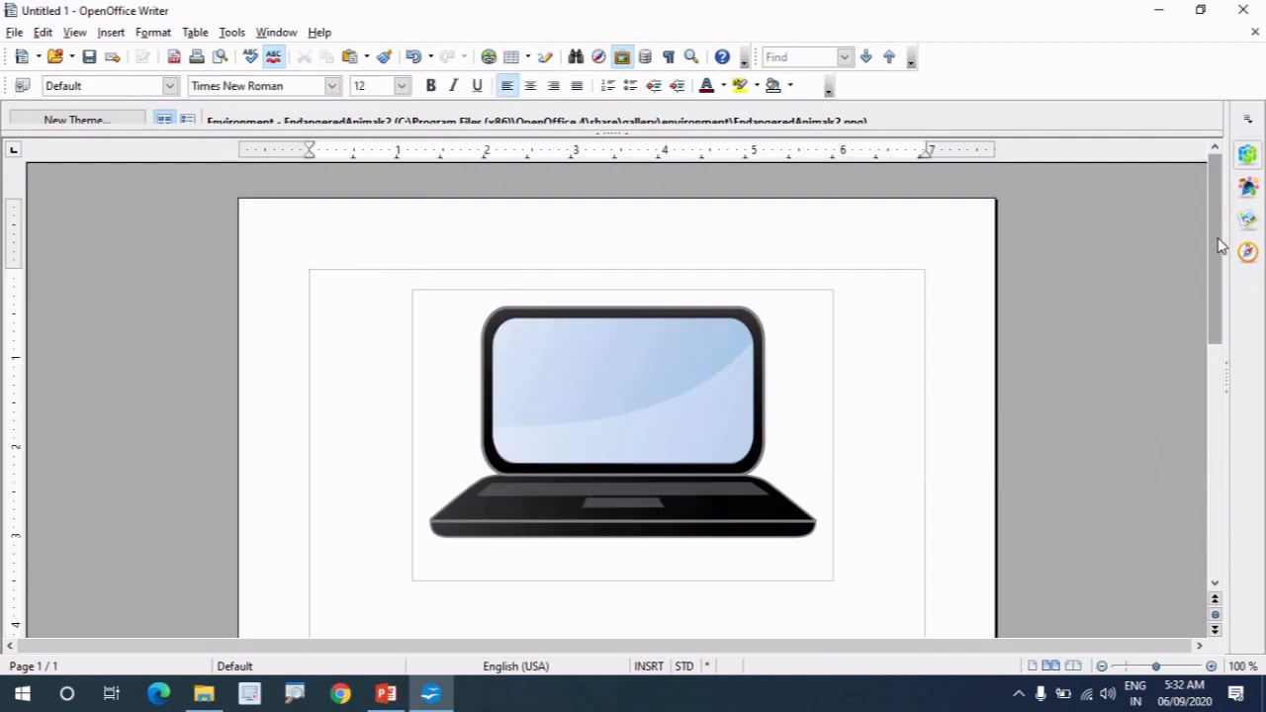
# Step: Switch to the bgs folder in File Explorer, restore its window down and place it beside the bee picture in the document
pyautogui.moveTo(1226, 248); pyautogui.dragTo(1199, 341)
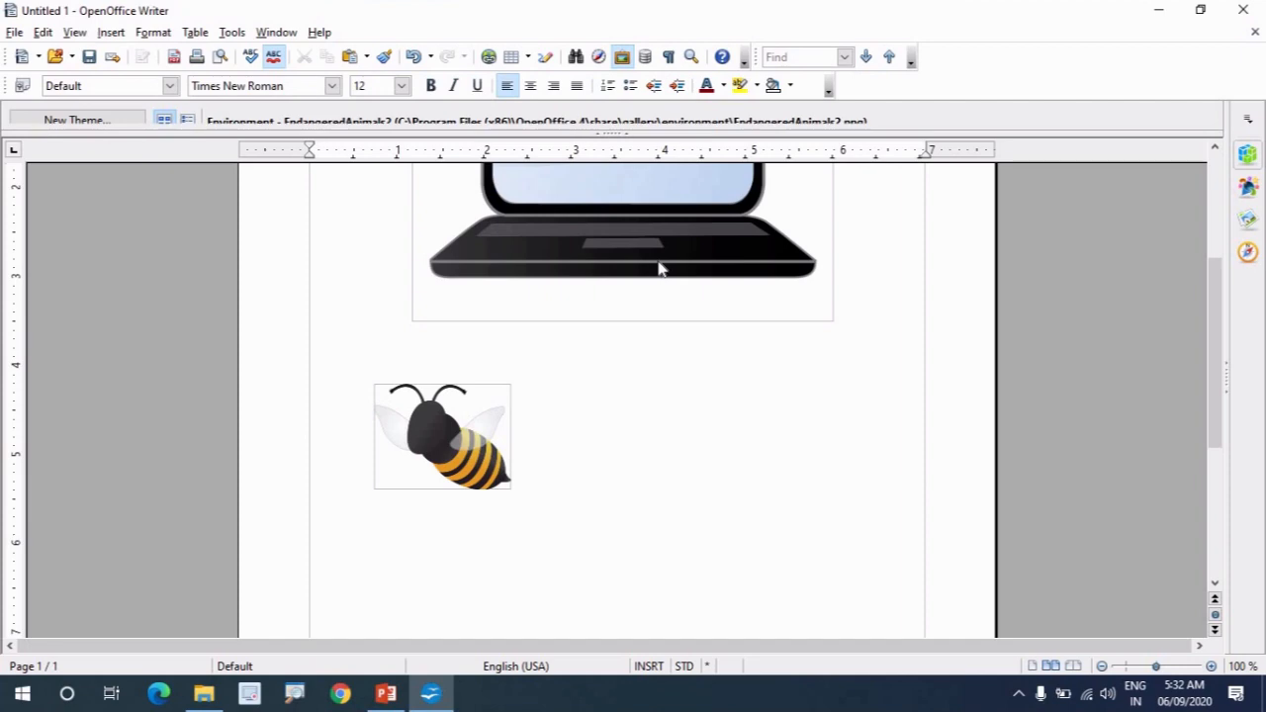
pyautogui.click(204, 694)
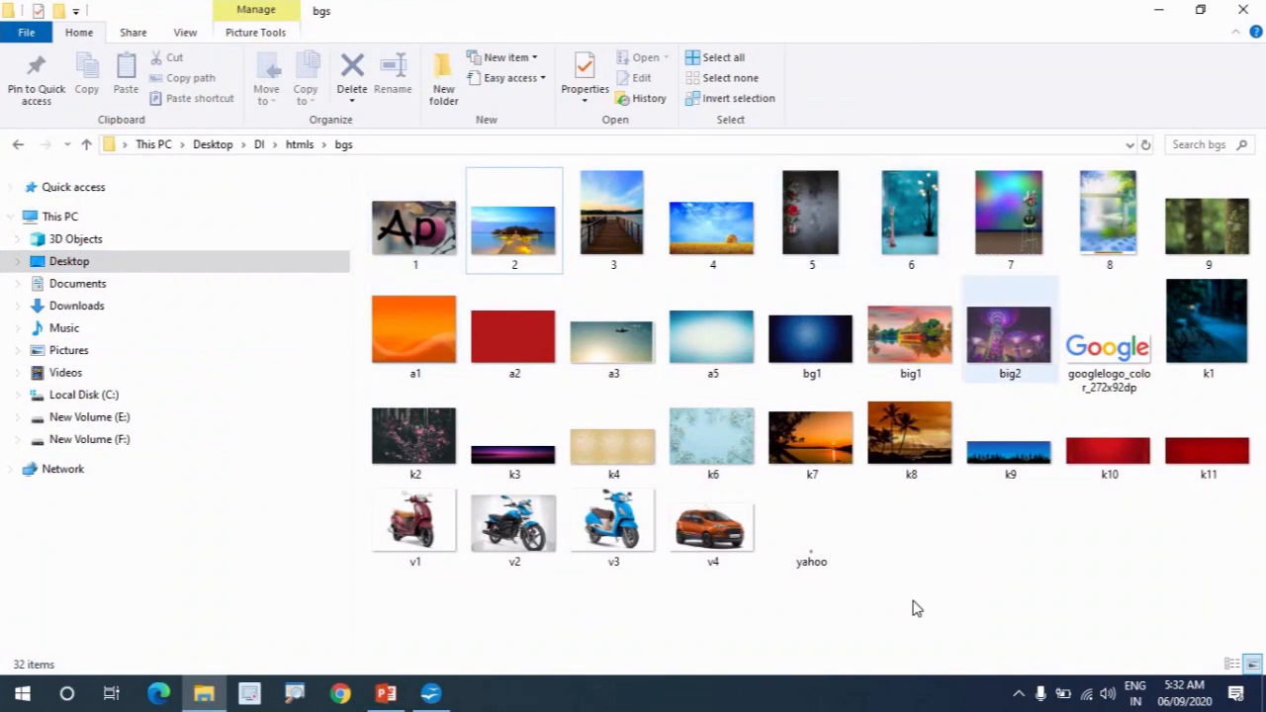
pyautogui.click(1201, 9)
pyautogui.moveTo(761, 10); pyautogui.dragTo(948, 29)
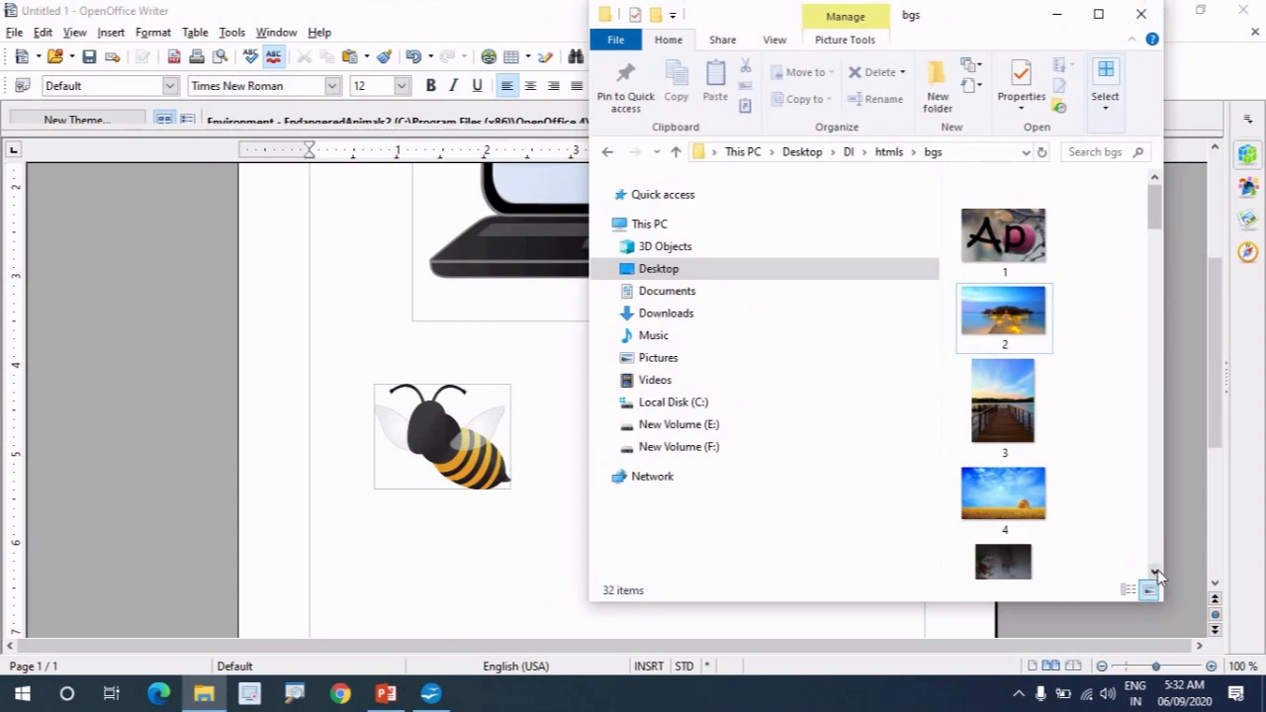
# Step: Insert the blue scooter picture v3 from the bgs folder into the Writer document and minimize the folder window
pyautogui.click(1154, 572)
pyautogui.moveTo(1154, 572); pyautogui.dragTo(1155, 572)
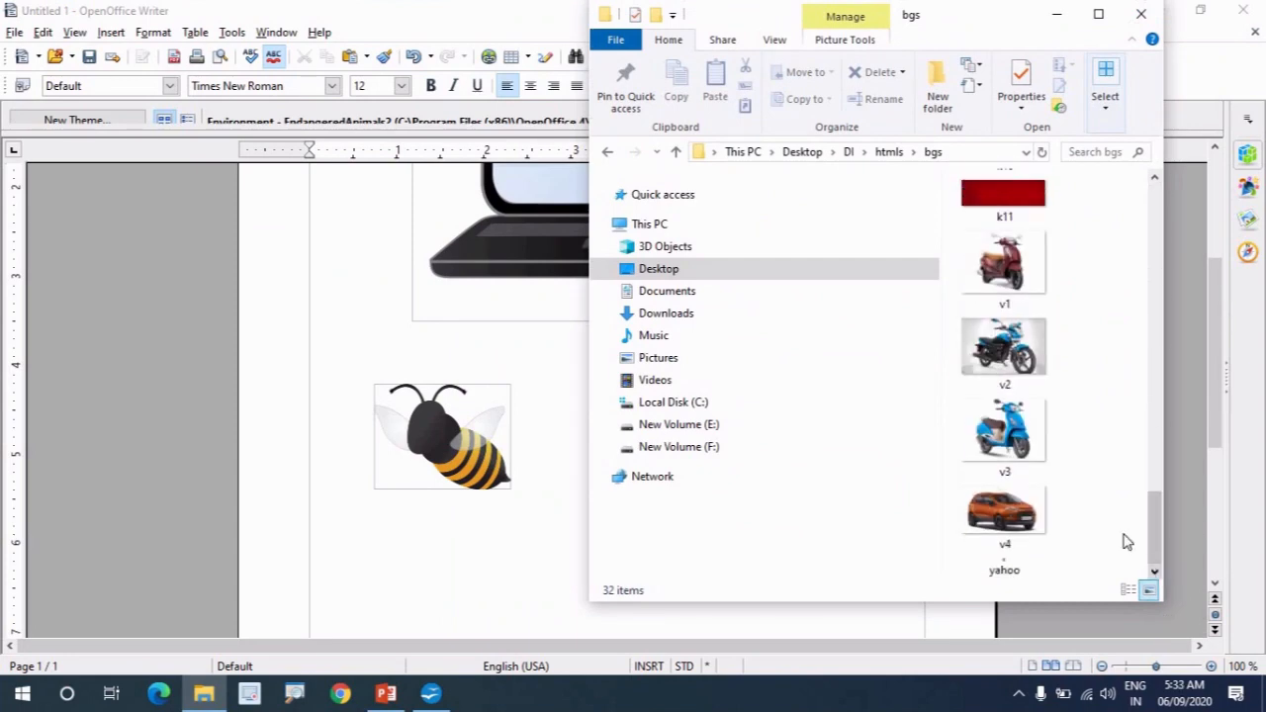
pyautogui.moveTo(1007, 445); pyautogui.dragTo(742, 478)
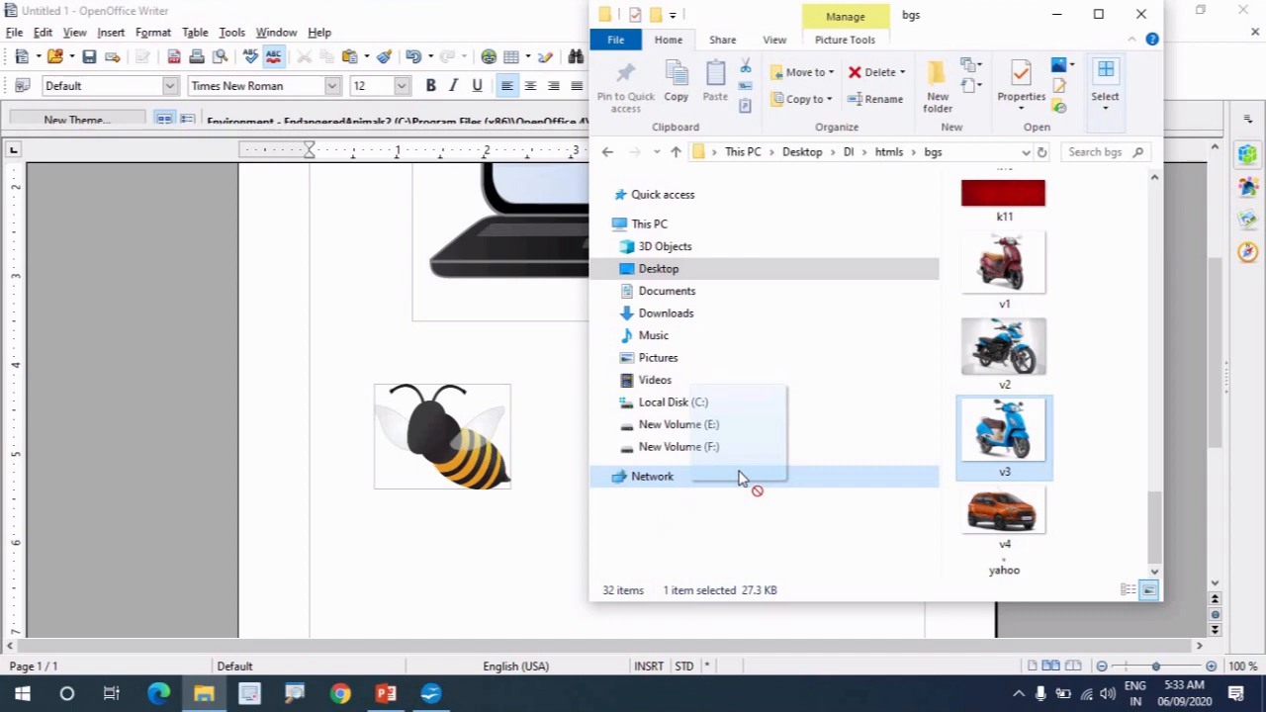
pyautogui.moveTo(593, 537); pyautogui.dragTo(429, 563)
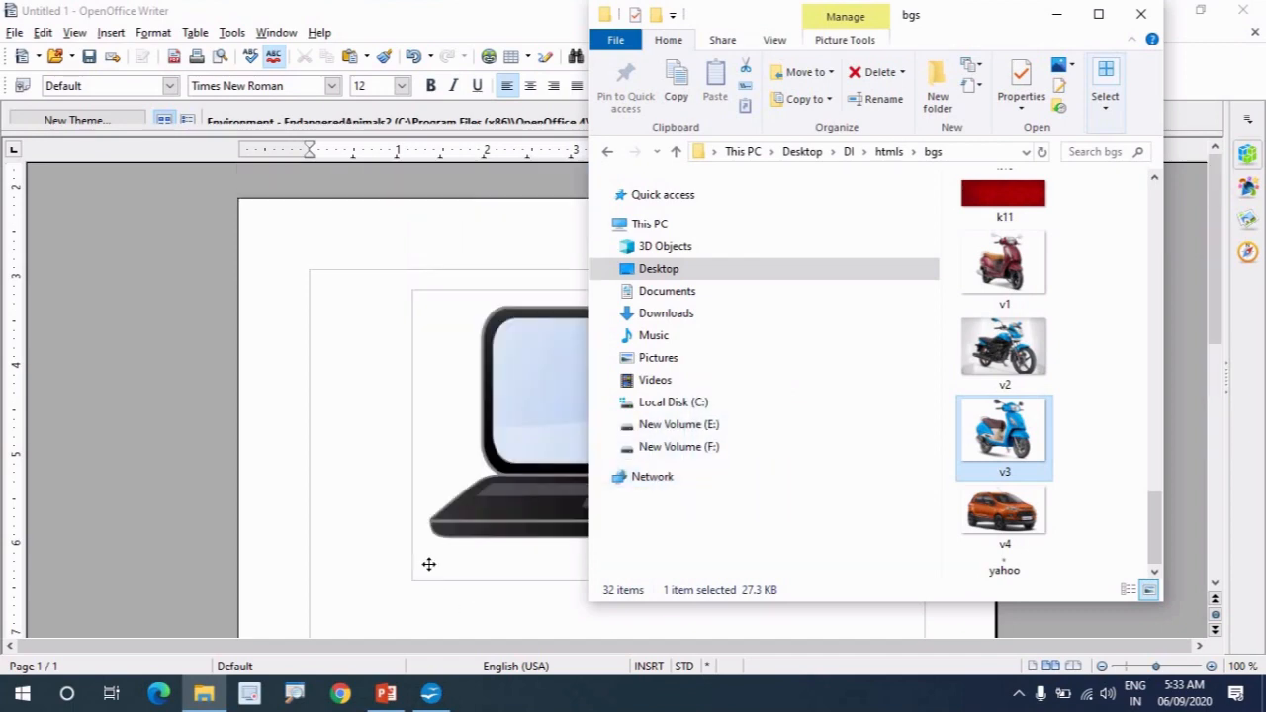
pyautogui.click(1056, 13)
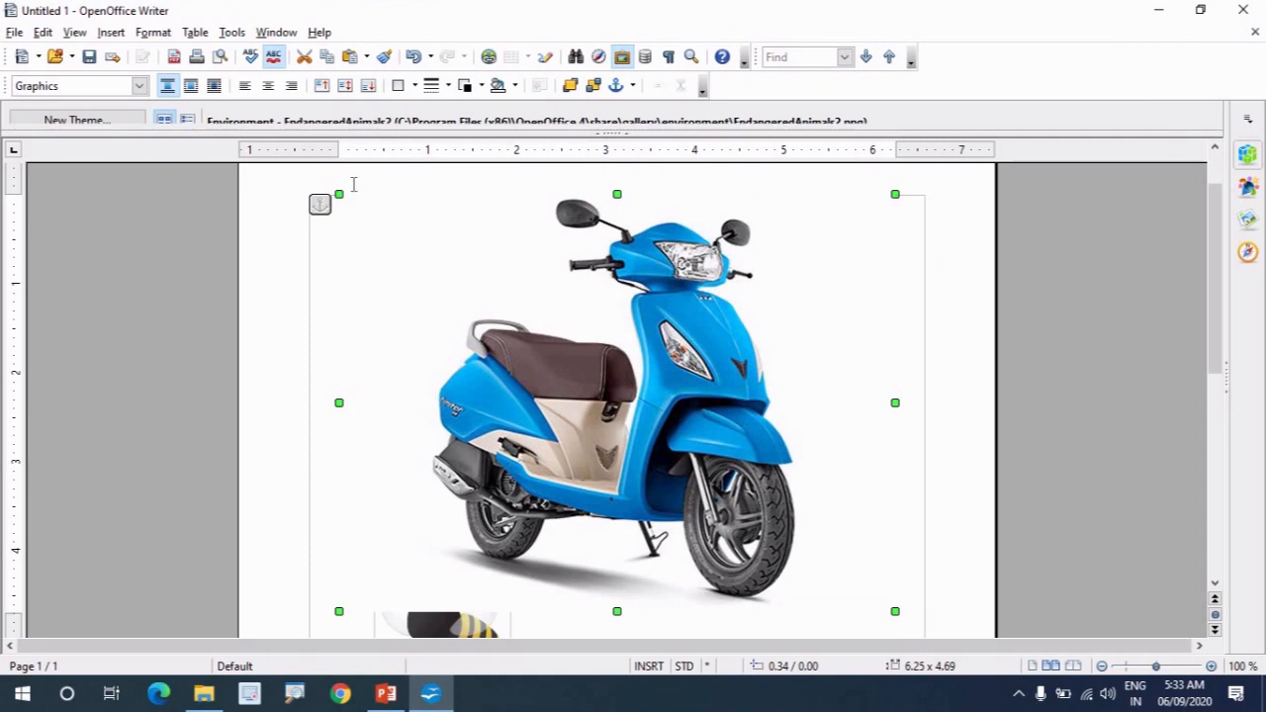
# Step: Scale the scooter picture down to about 2.93 × 2.53, place it below the laptop to the right of the bee and deselect it
pyautogui.moveTo(337, 193); pyautogui.dragTo(726, 581)
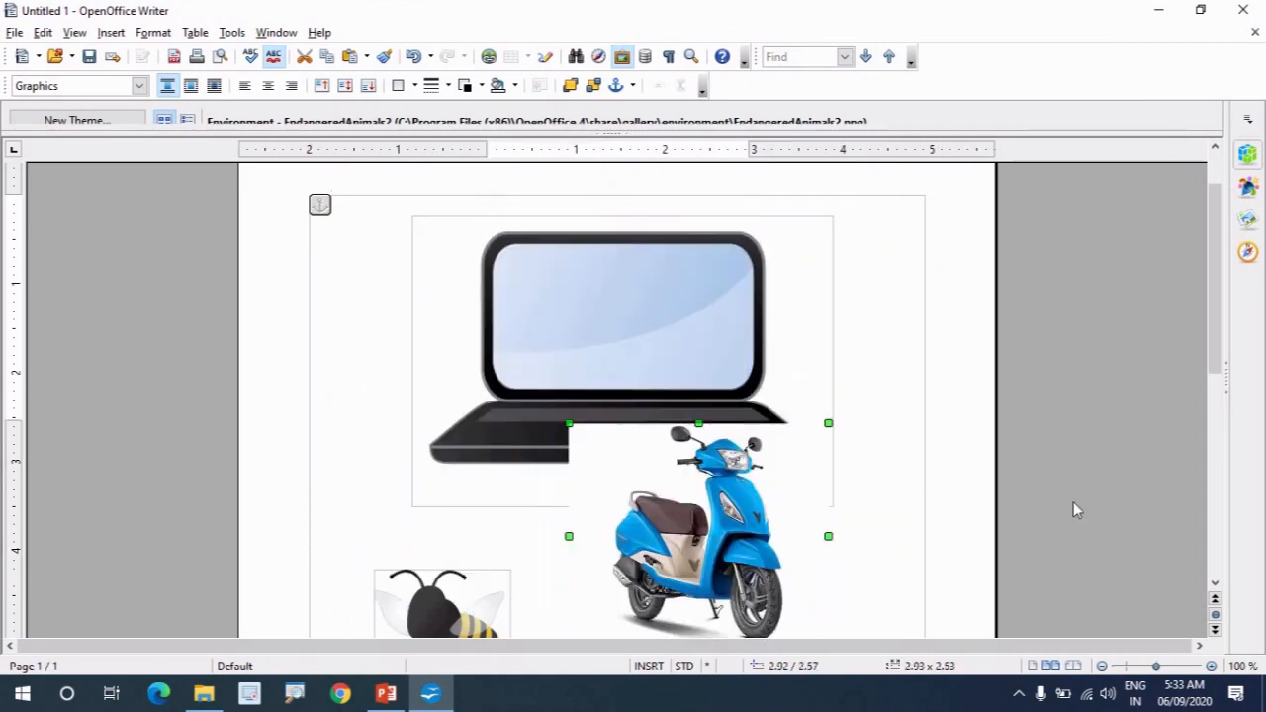
pyautogui.scroll(-1, 1218, 344)
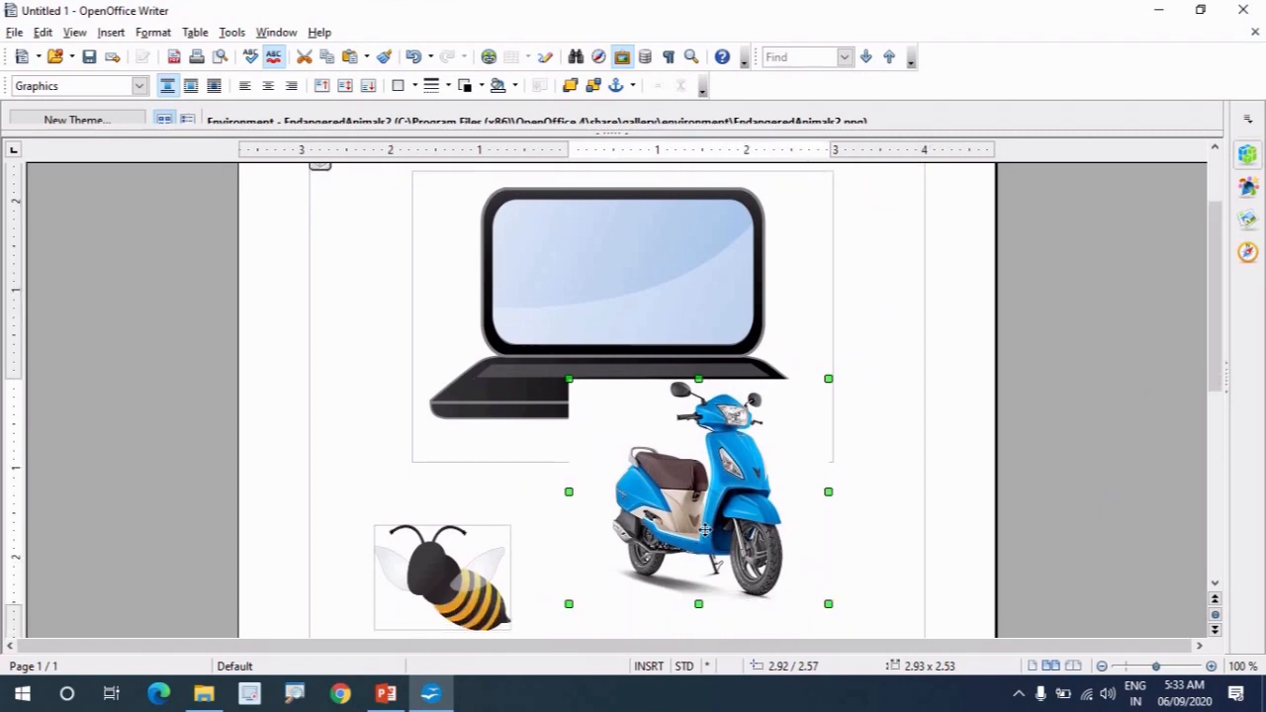
pyautogui.moveTo(687, 489); pyautogui.dragTo(709, 584)
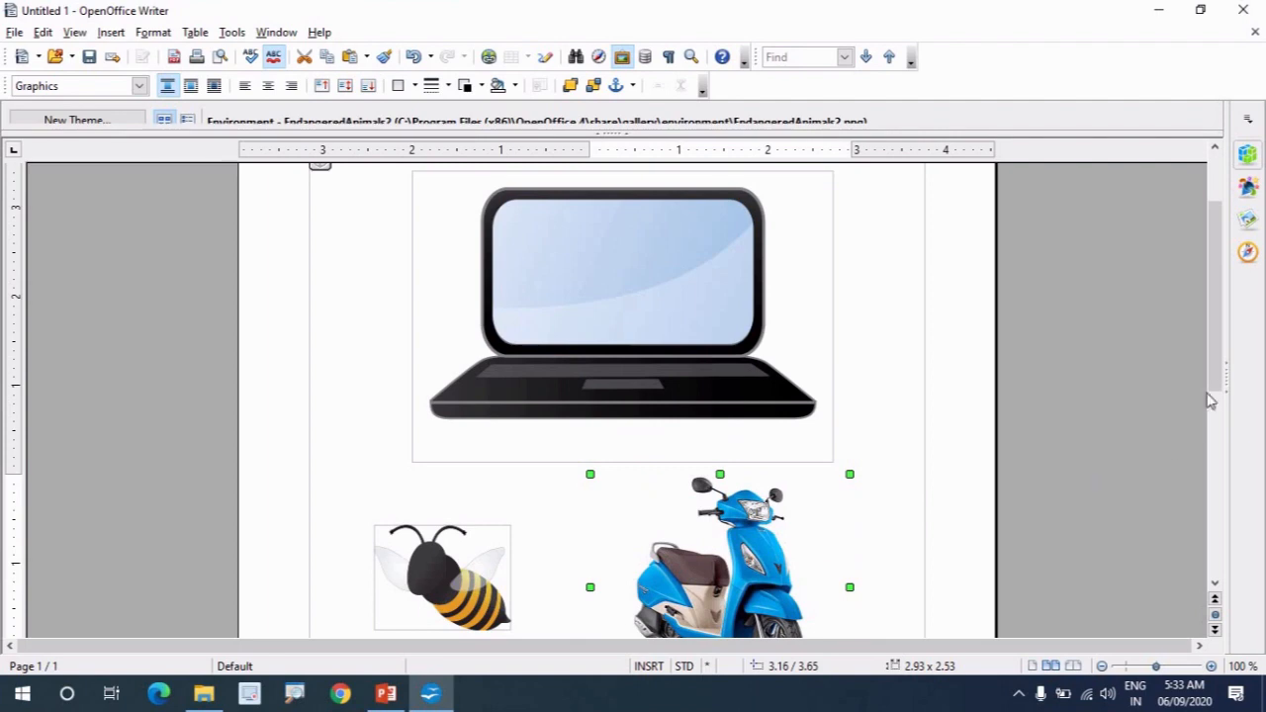
pyautogui.moveTo(1219, 395); pyautogui.dragTo(1197, 564)
pyautogui.hotkey('ctrl', 'Home')
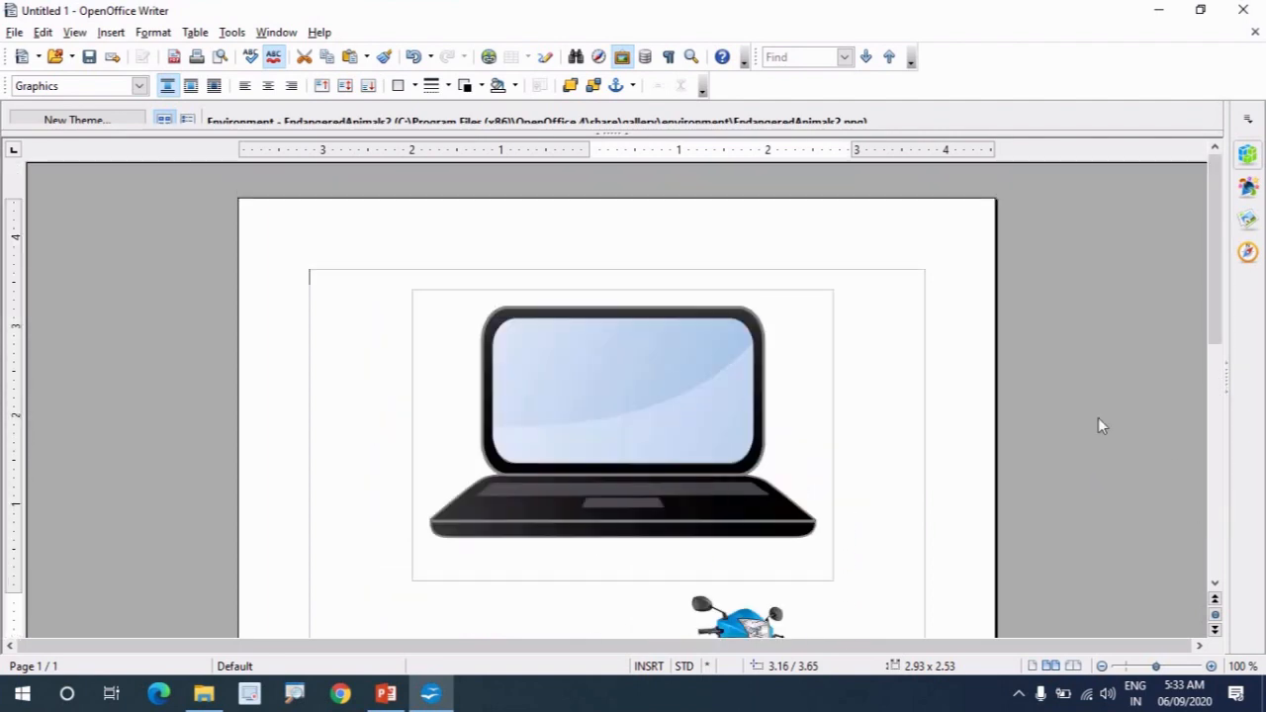
# Step: Insert the orange car picture v4 from the bgs folder using the insert picture from file command
pyautogui.moveTo(1214, 308); pyautogui.dragTo(1215, 530)
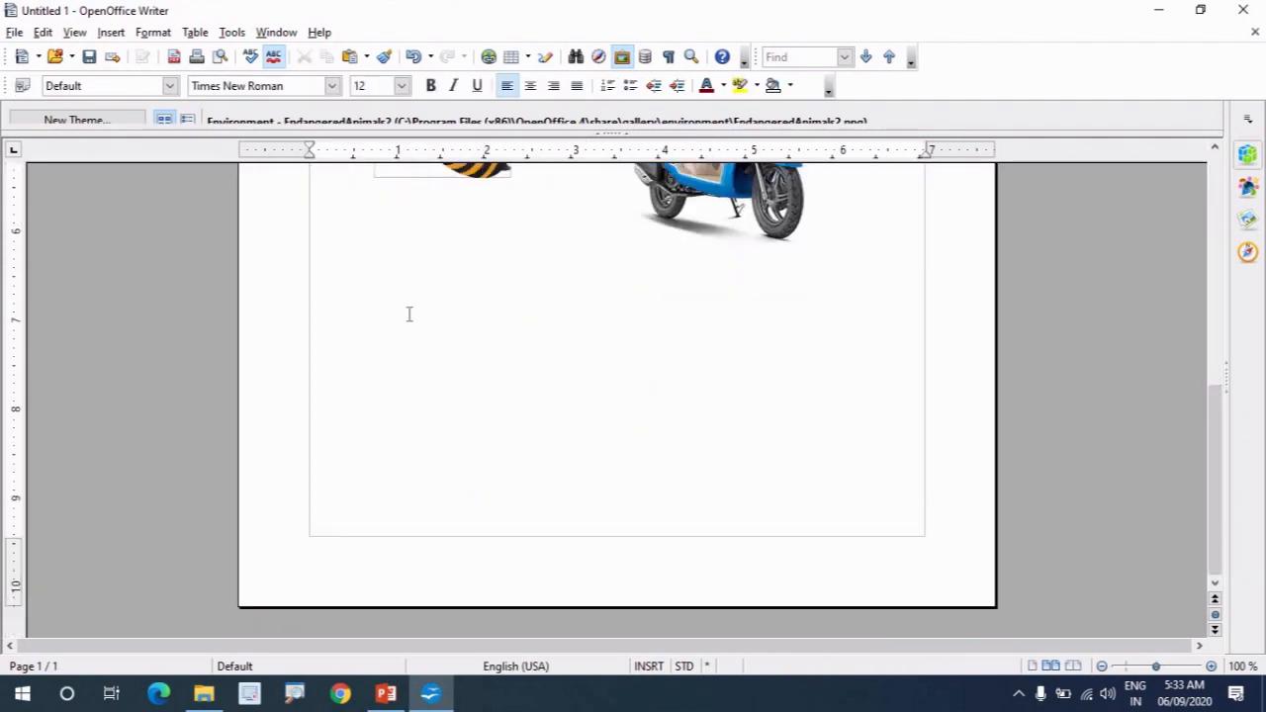
pyautogui.click(110, 32)
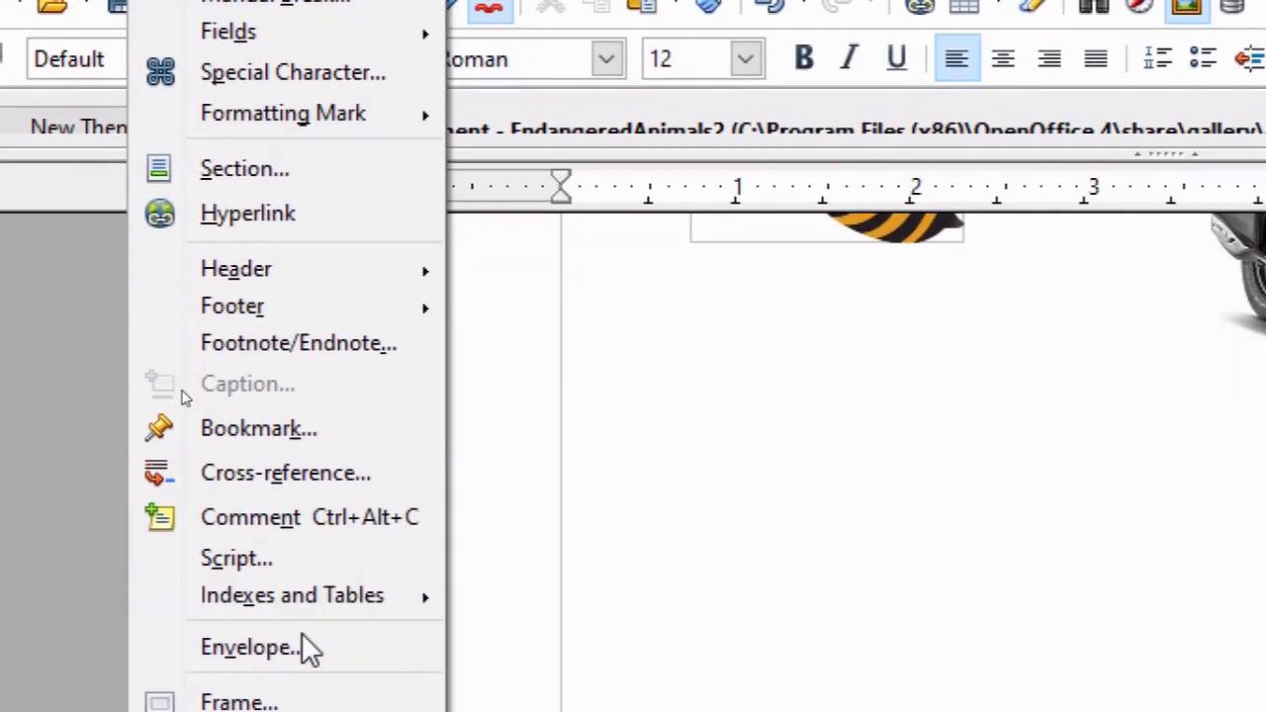
pyautogui.moveTo(285, 626)
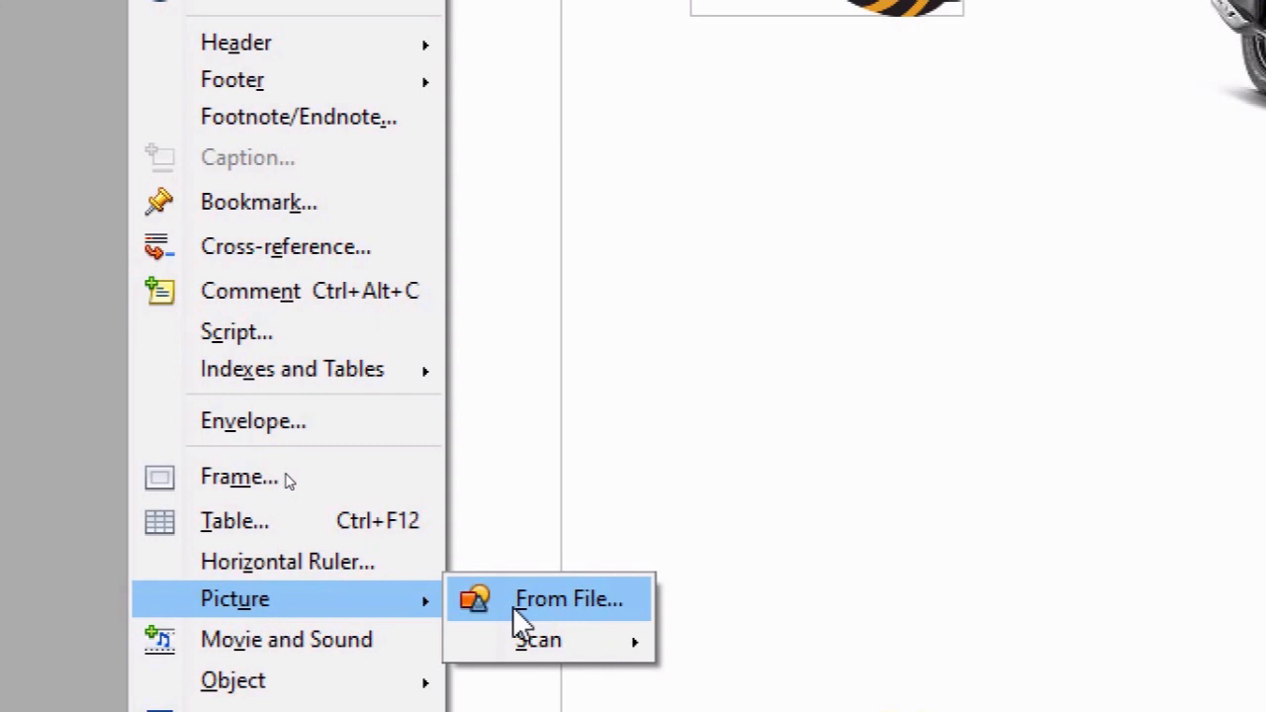
pyautogui.click(516, 603)
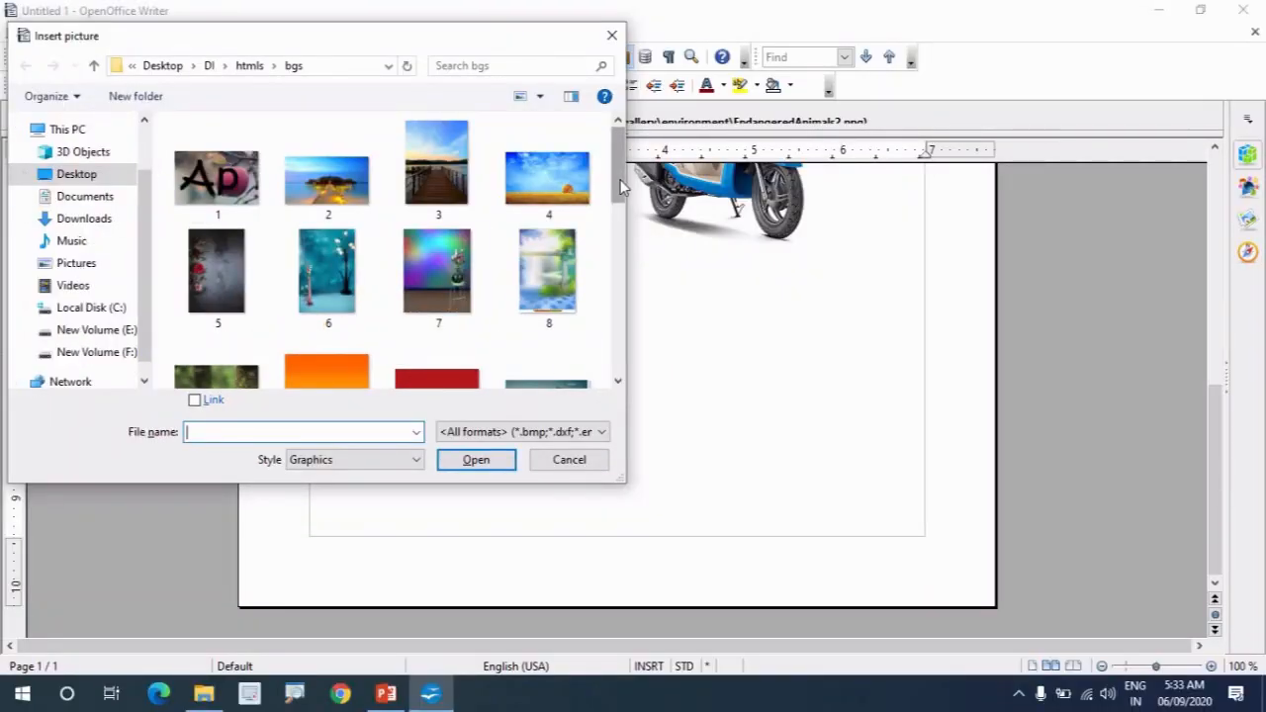
pyautogui.moveTo(621, 188); pyautogui.dragTo(630, 368)
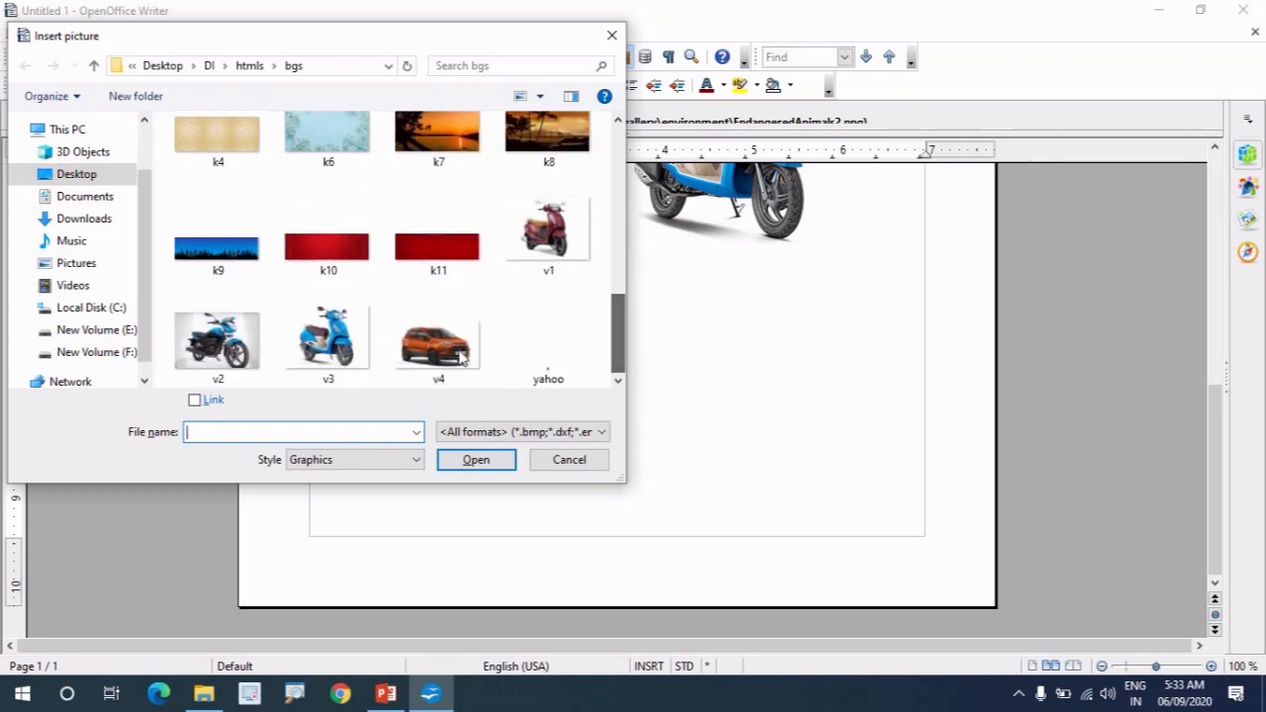
pyautogui.click(457, 358)
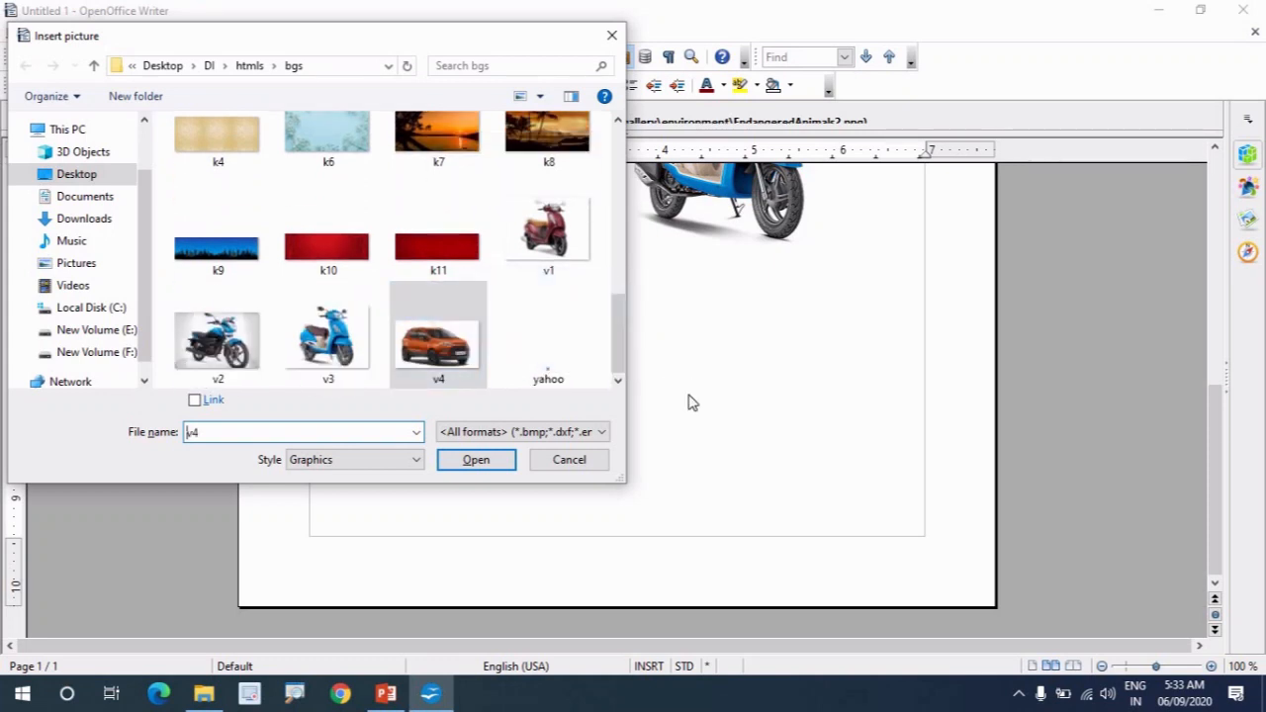
pyautogui.click(447, 356)
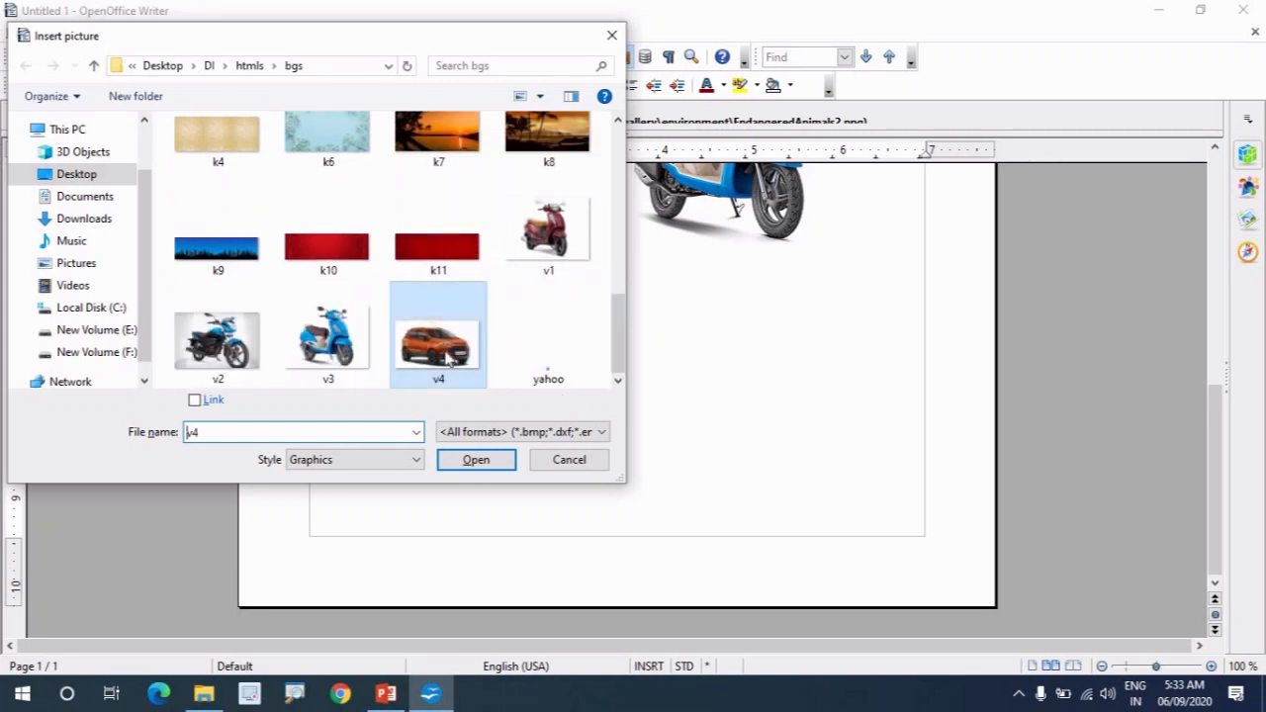
pyautogui.click(476, 461)
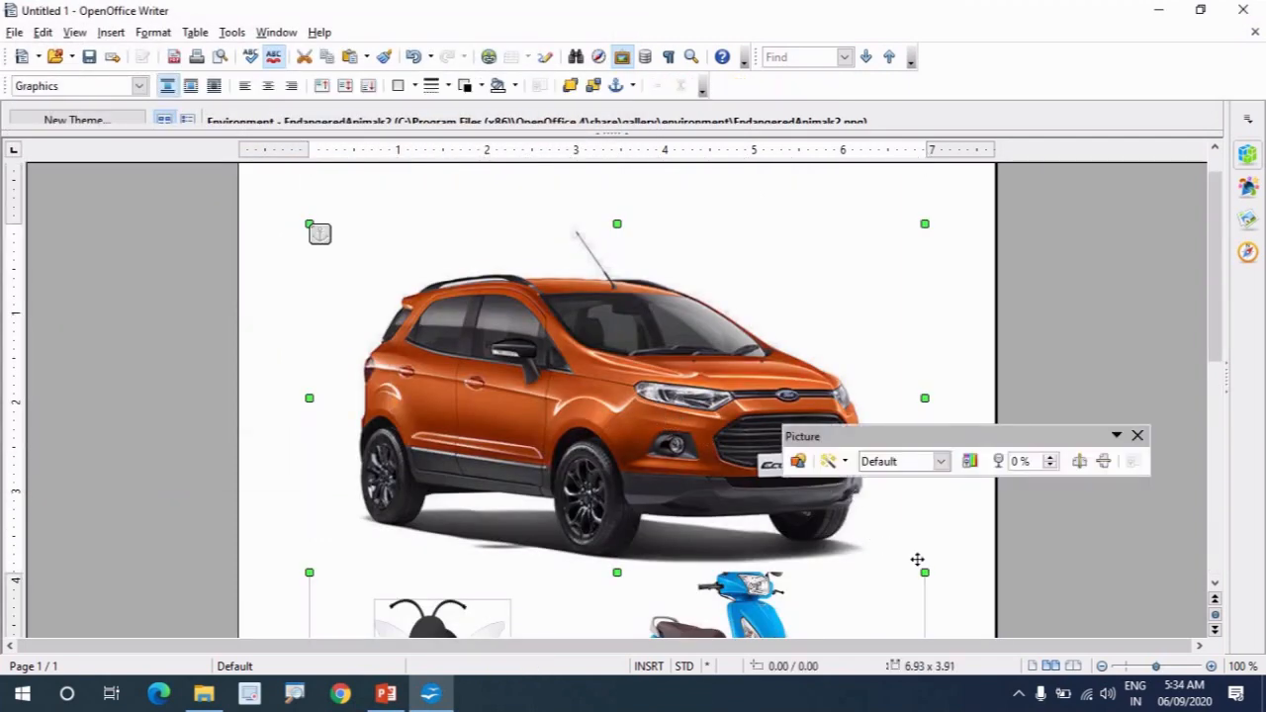
# Step: Scale the car picture down to about 3.23 × 2.31 and place it directly below the bee picture
pyautogui.moveTo(925, 574); pyautogui.dragTo(599, 421)
pyautogui.moveTo(580, 326); pyautogui.dragTo(821, 575)
pyautogui.moveTo(1214, 336); pyautogui.dragTo(1214, 421)
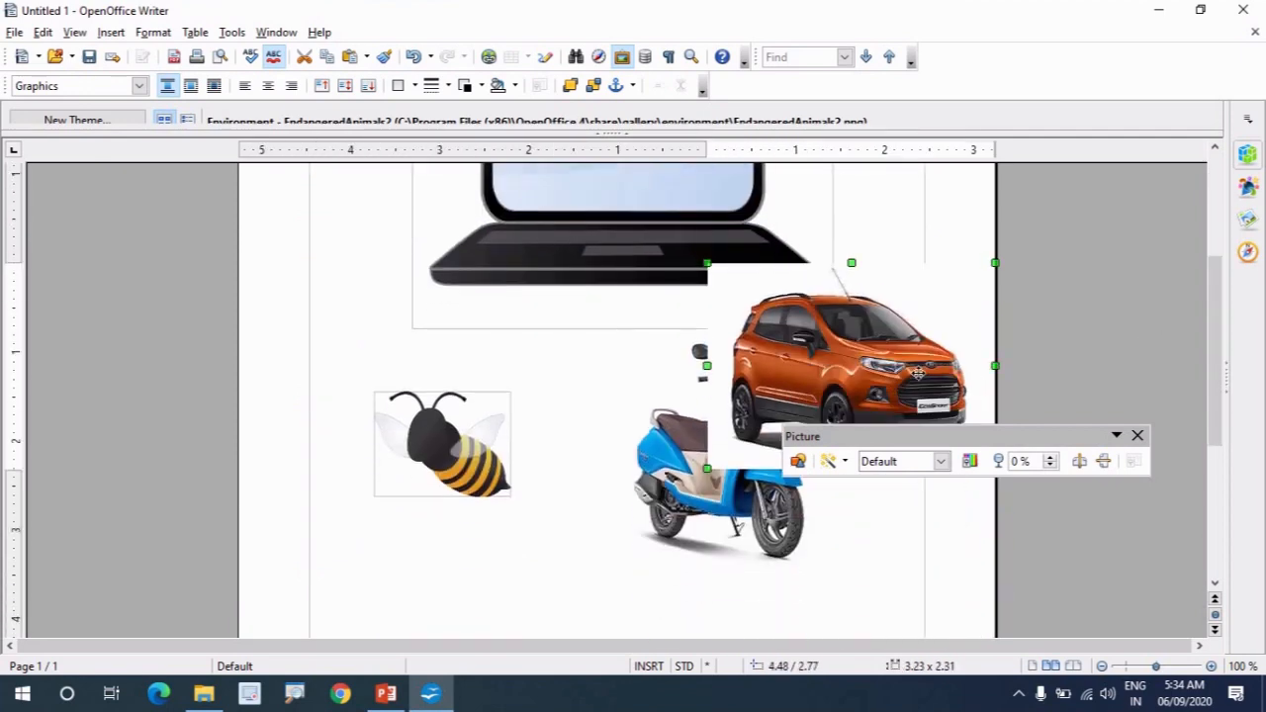
pyautogui.moveTo(843, 473); pyautogui.dragTo(563, 623)
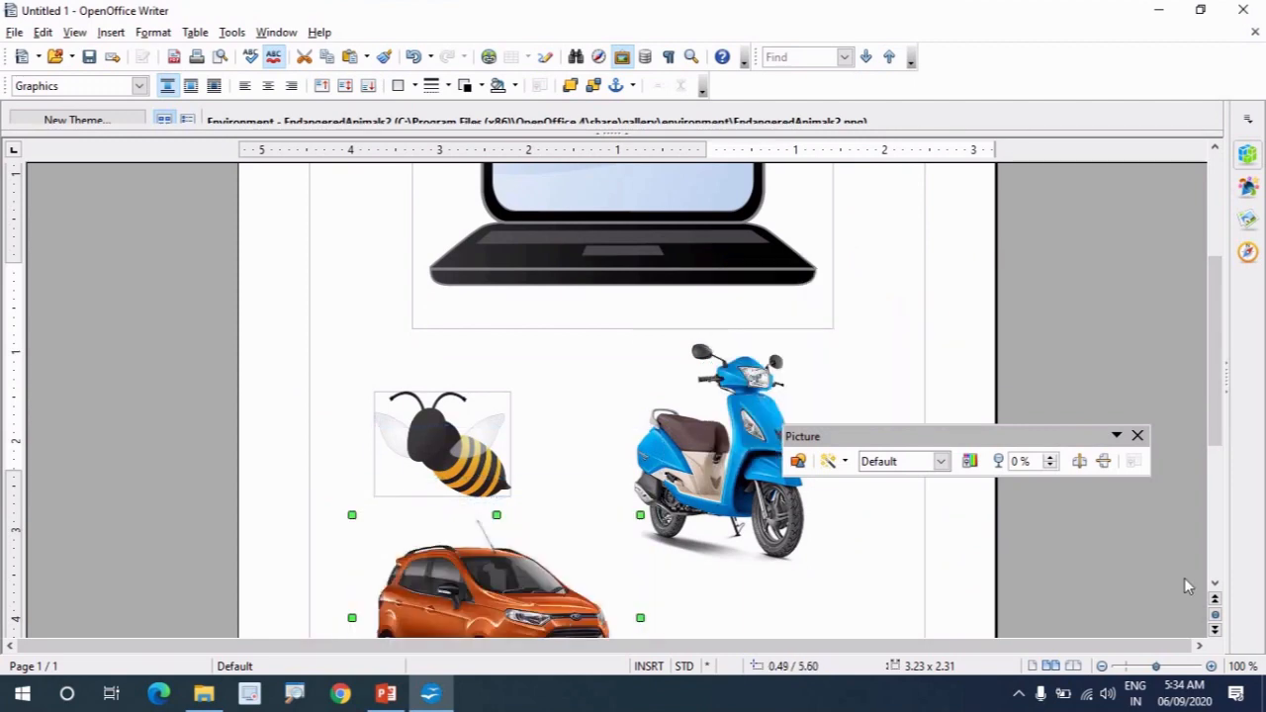
# Step: Show the scan options available for inserting a picture into the document
pyautogui.scroll(2, 1215, 411)
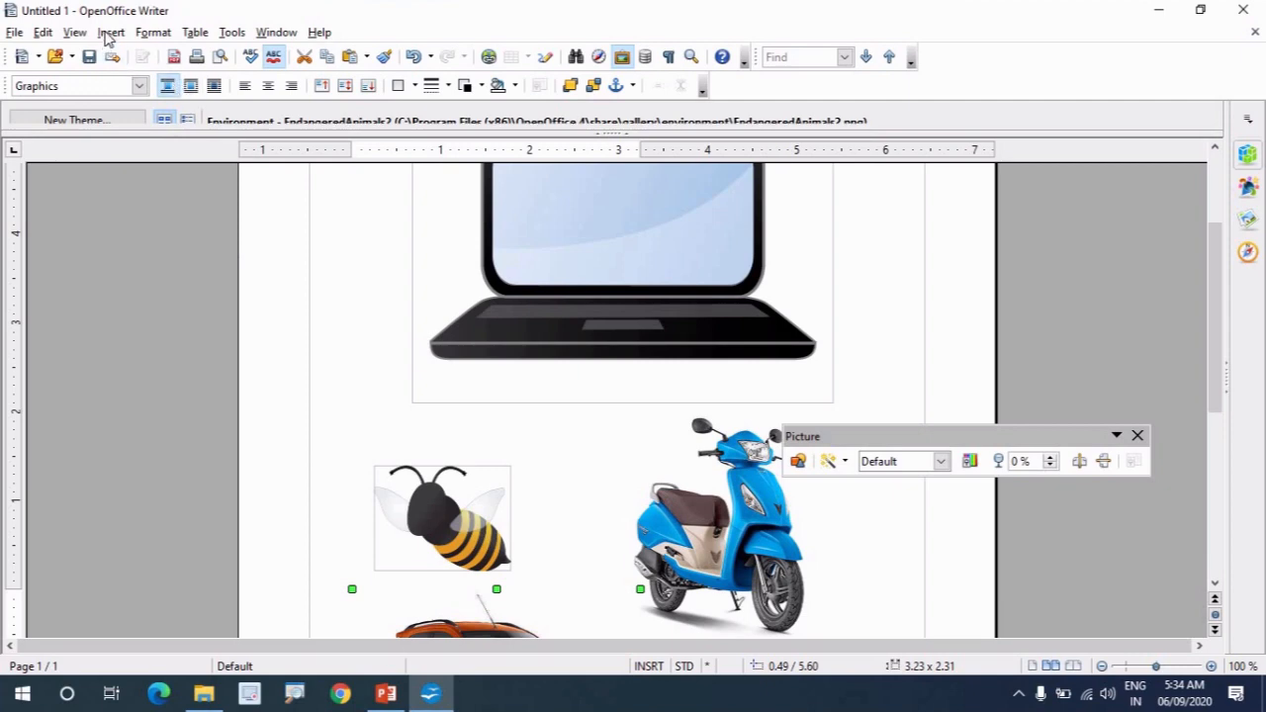
pyautogui.click(109, 32)
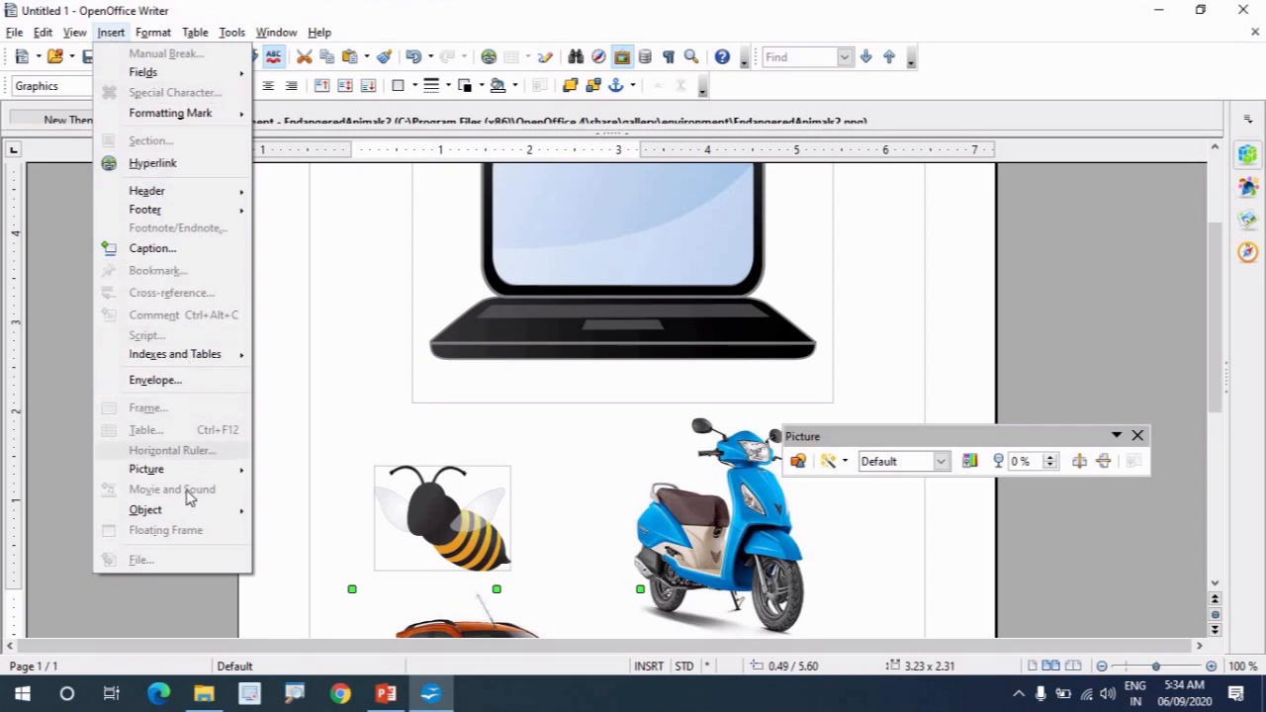
pyautogui.moveTo(216, 474)
pyautogui.moveTo(299, 500)
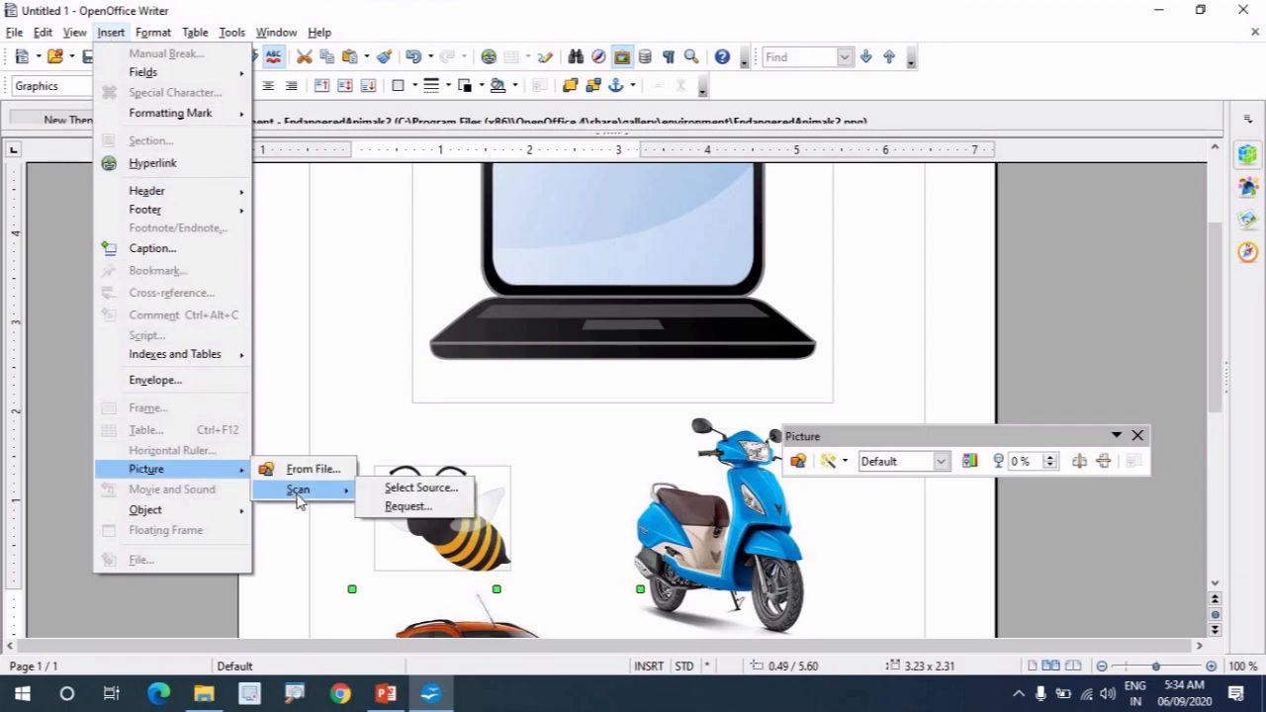